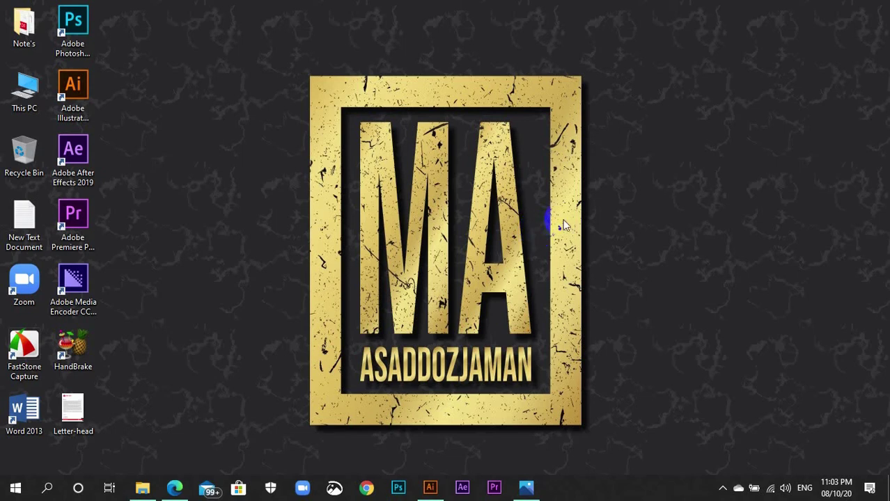
Step: View the golden ratio reference image, then minimise it and refresh the desktop
click(527, 488)
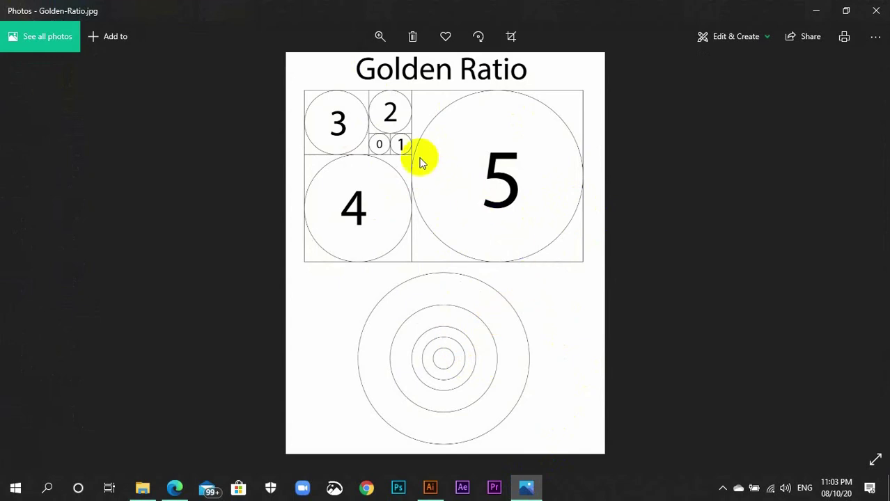
click(521, 201)
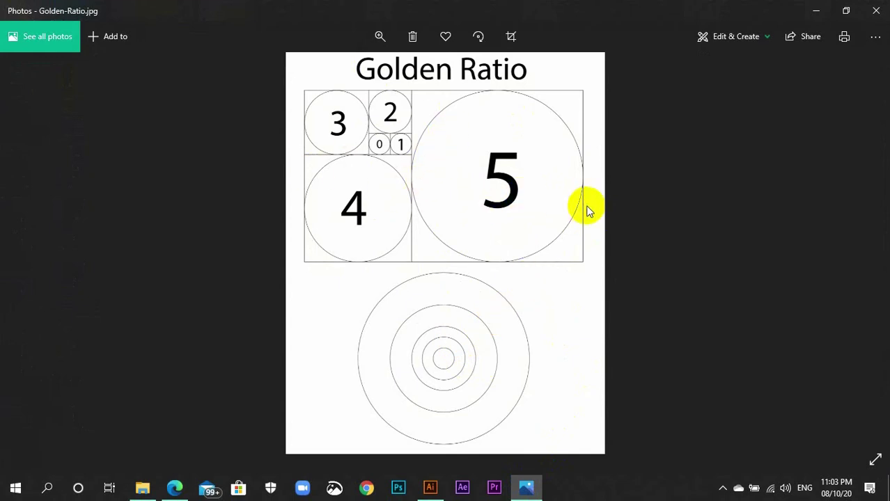
click(512, 193)
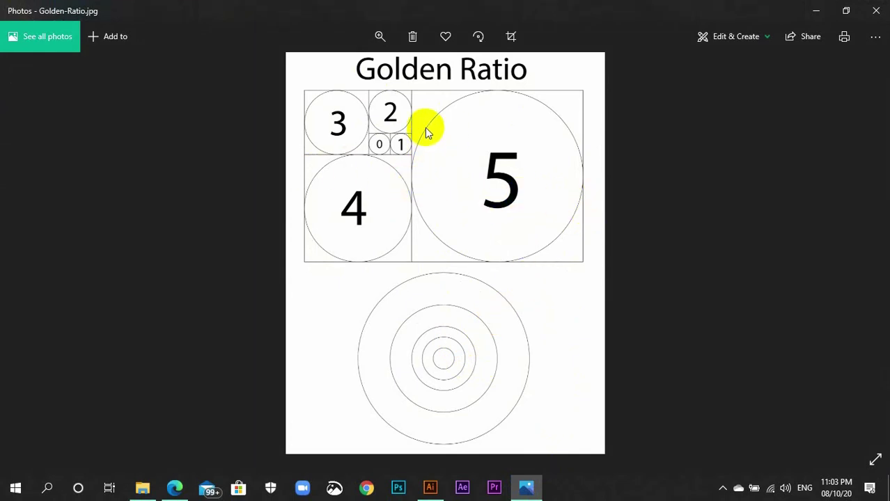
click(661, 97)
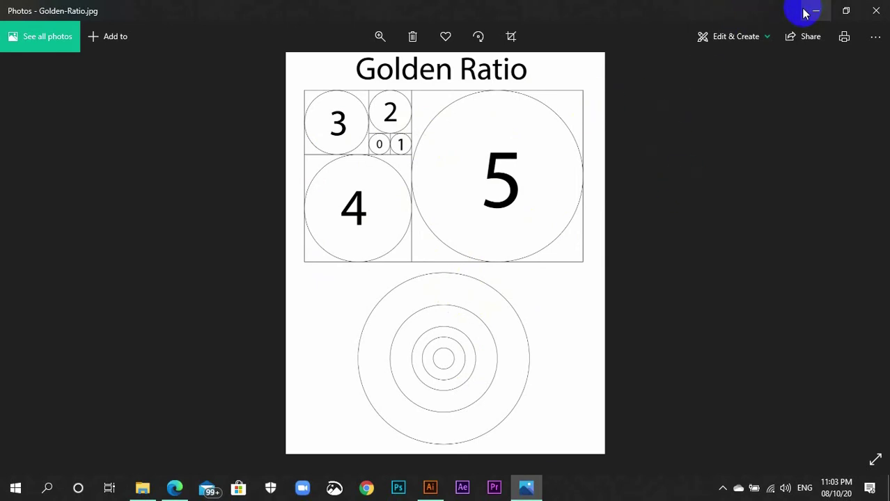
click(804, 13)
right_click(646, 113)
click(660, 146)
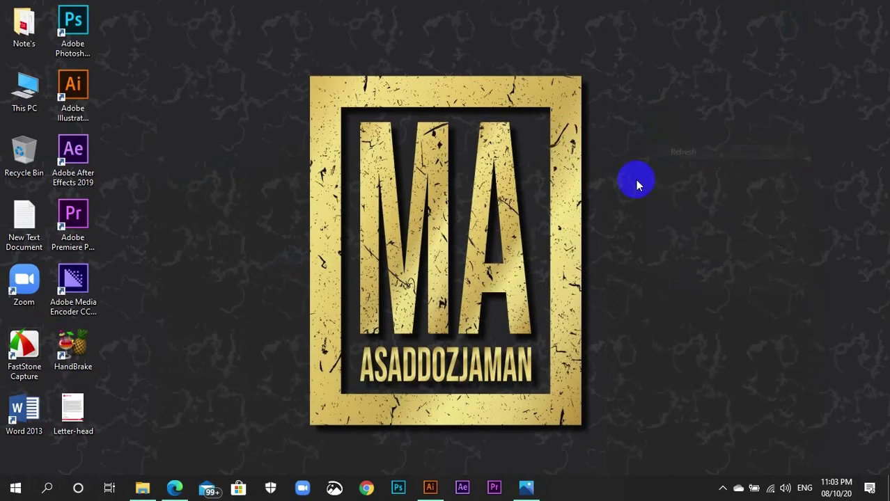
Step: Return to Untitled-1 and zoom and pan the artboard to 66.67%
click(432, 484)
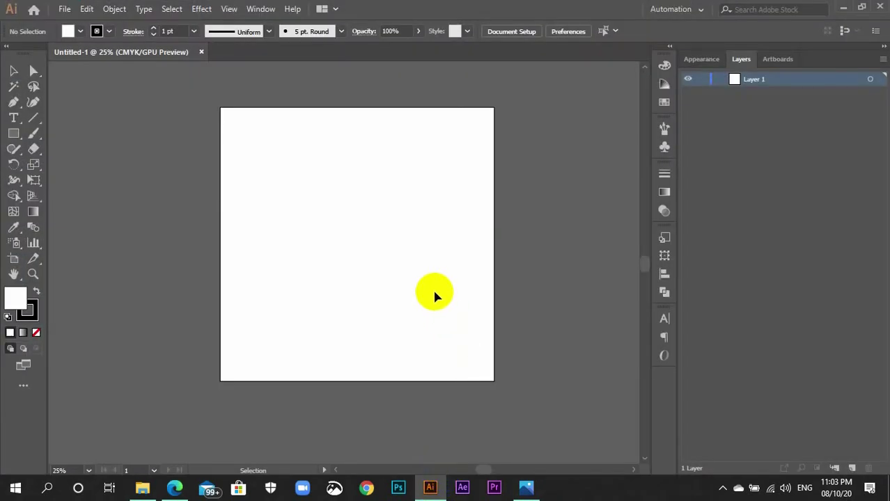
scroll(341, 298, up, 1)
scroll(341, 298, up, 1)
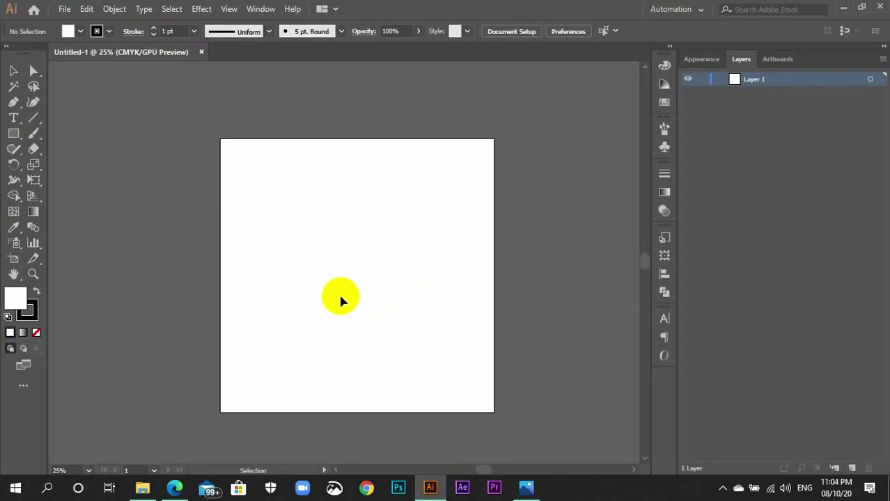
scroll(339, 304, down, 1)
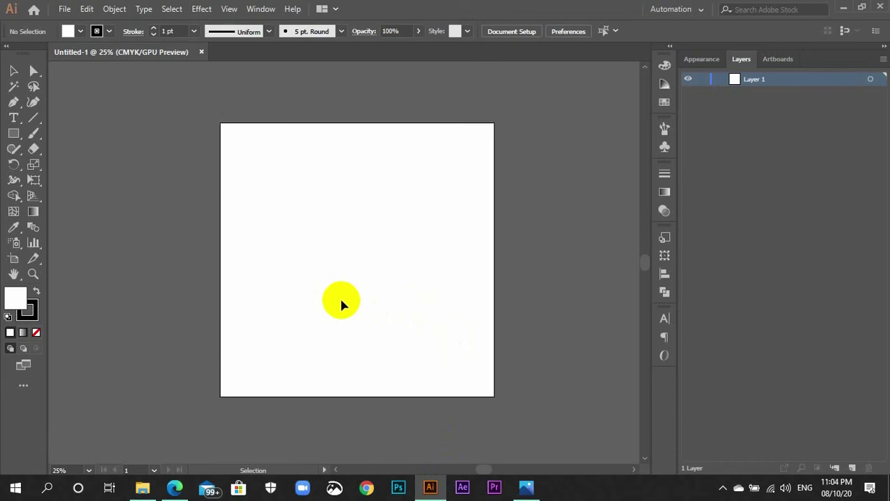
scroll(344, 303, up, 2)
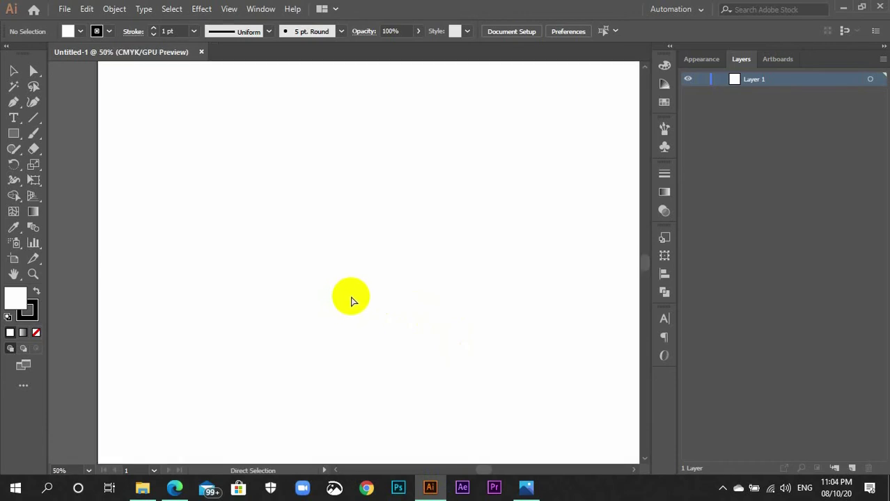
scroll(351, 301, down, 1)
scroll(351, 301, up, 1)
scroll(351, 301, up, 1)
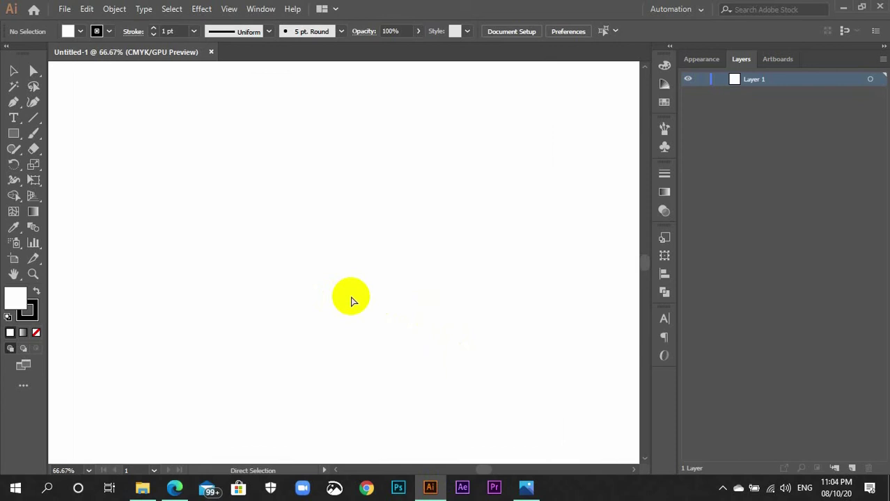
key(v)
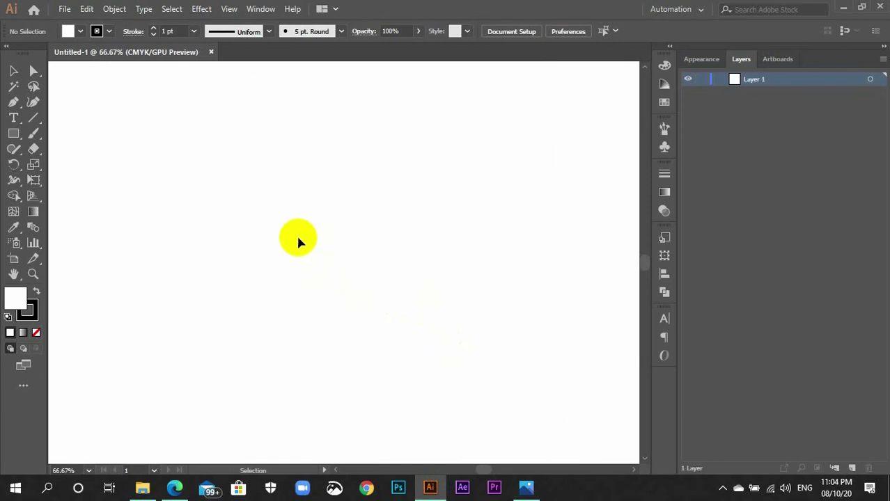
drag(297, 241, 367, 250)
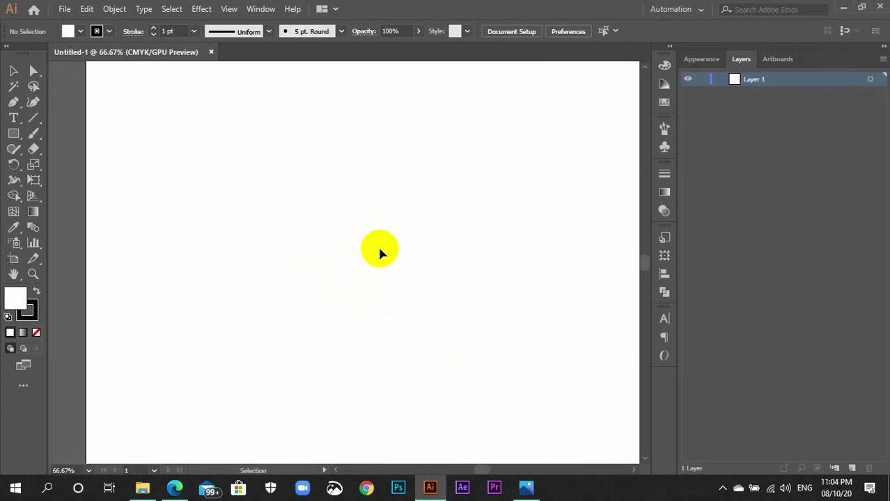
key(a)
key(v)
key(a)
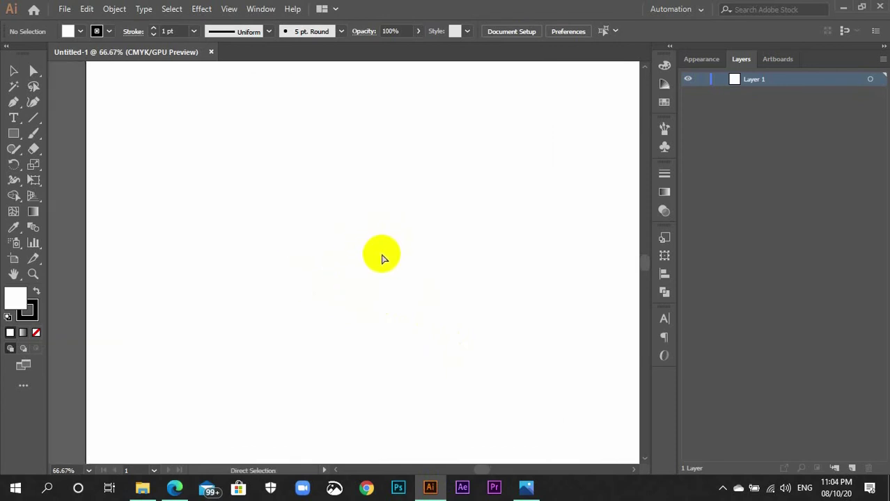
drag(393, 246, 383, 248)
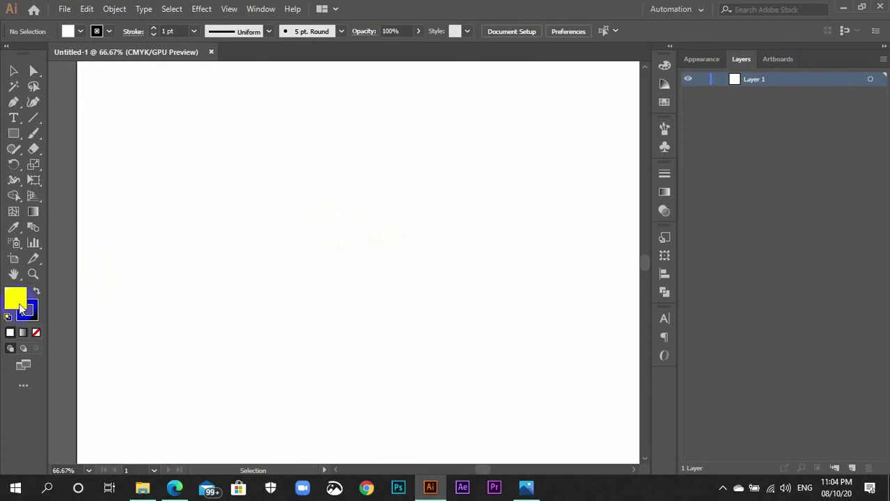
Step: Set new shapes to no fill with a black stroke
click(36, 332)
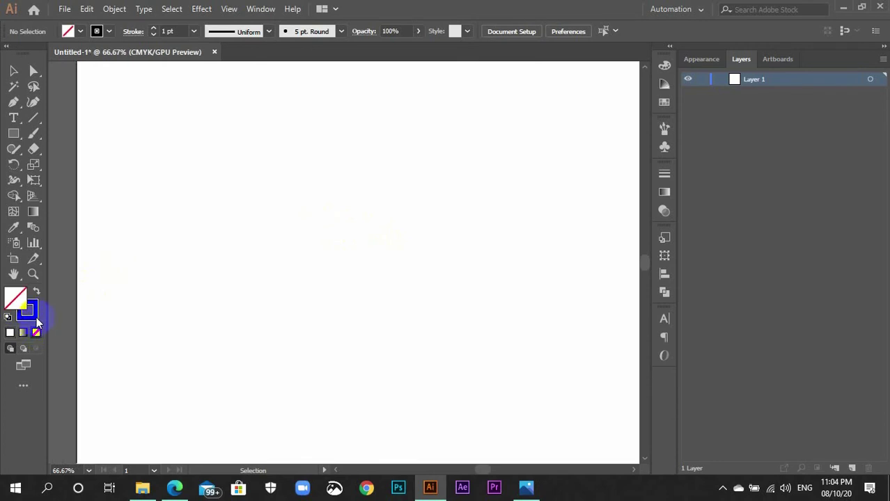
click(35, 317)
click(665, 66)
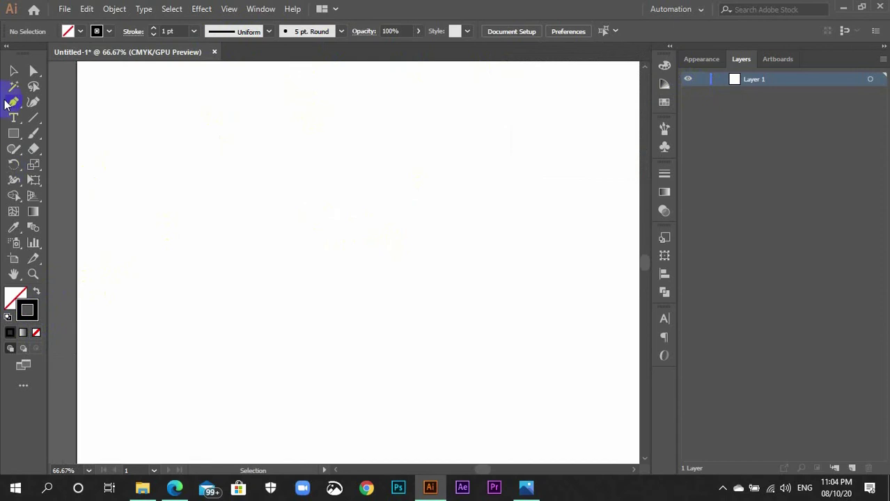
key(m)
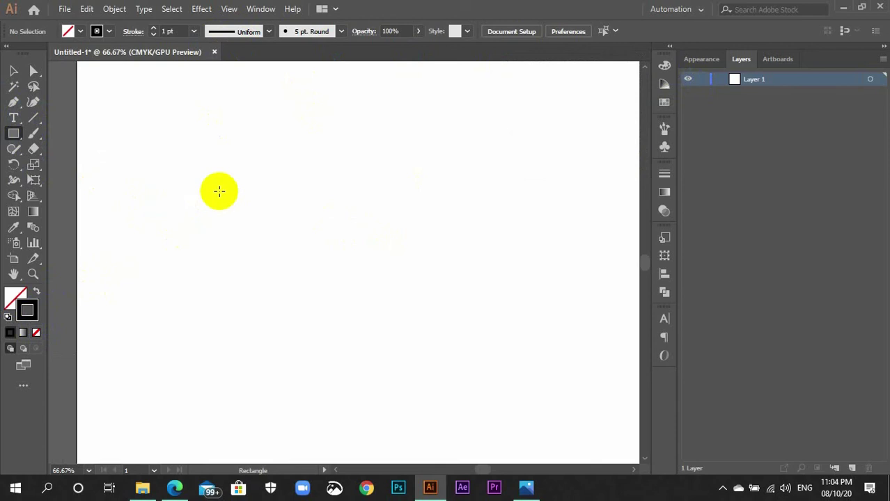
Step: Draw a small square and move it down and to the right
drag(201, 165, 236, 204)
key(v)
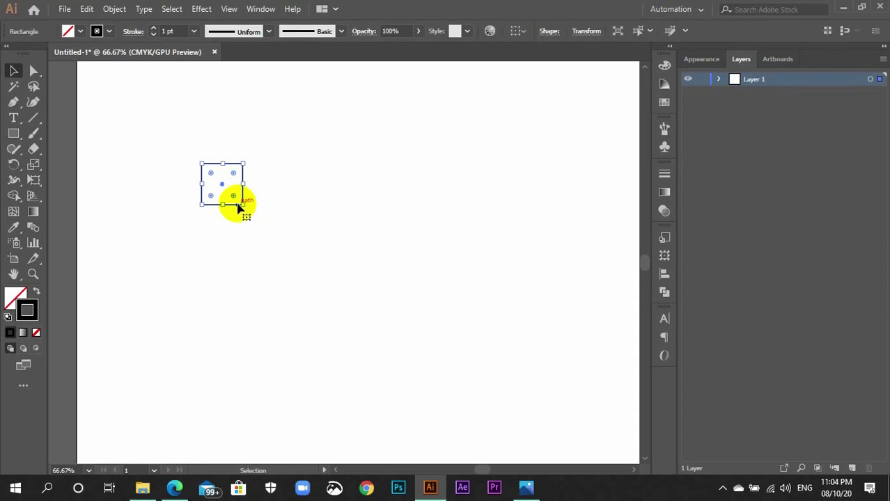
drag(243, 194, 283, 247)
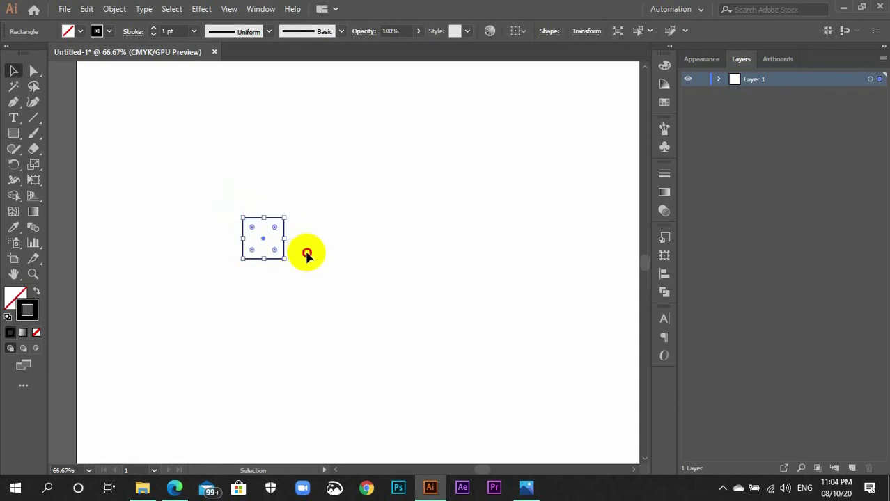
click(301, 256)
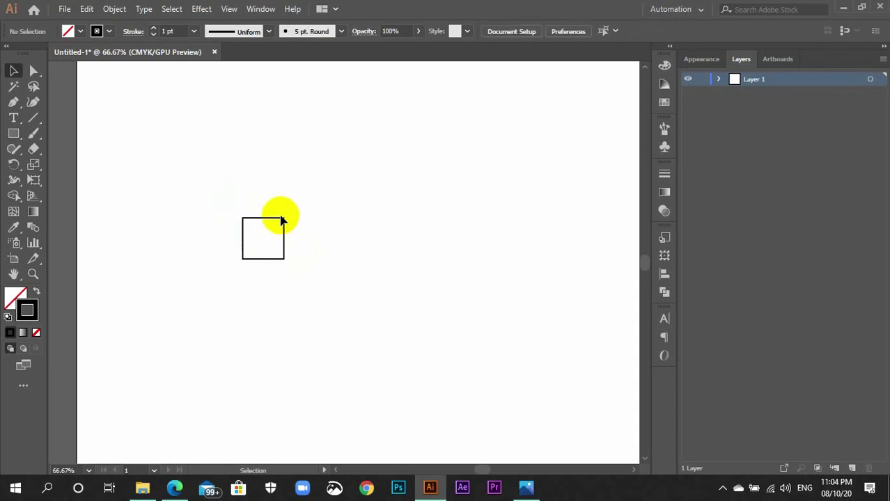
Step: Duplicate the square straight to the right so the copy shares its right edge
drag(237, 199, 308, 268)
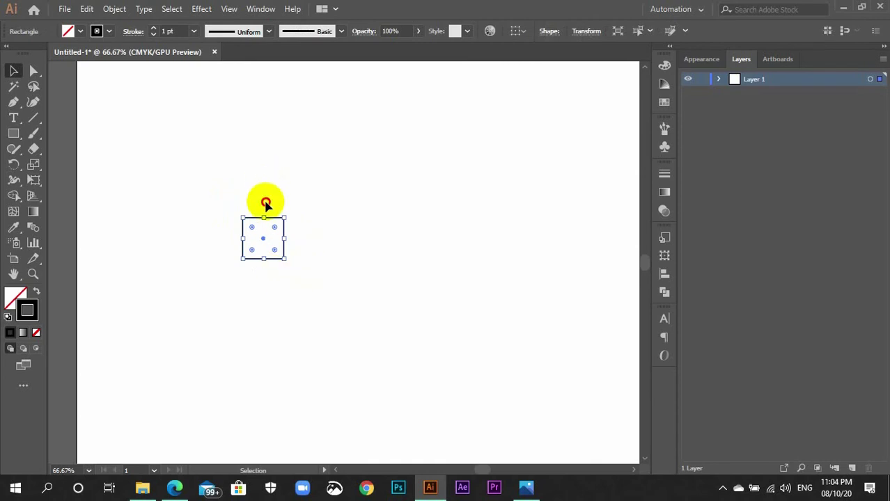
drag(265, 203, 298, 252)
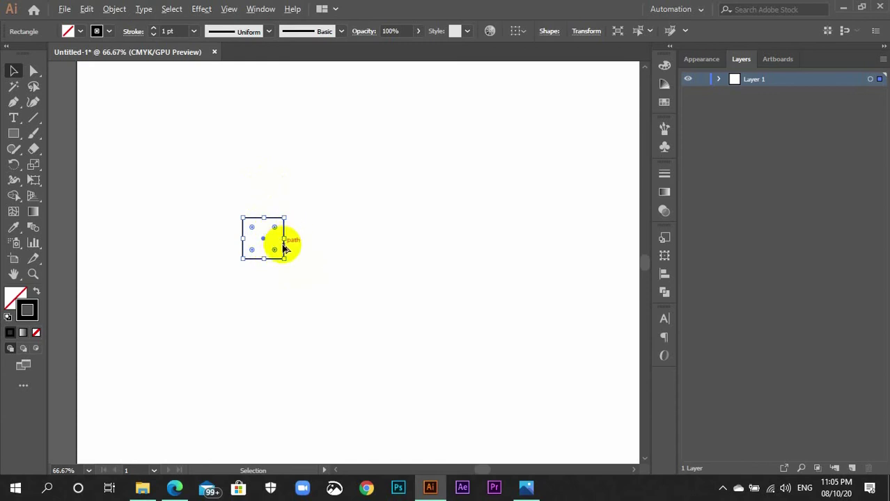
drag(283, 246, 325, 250)
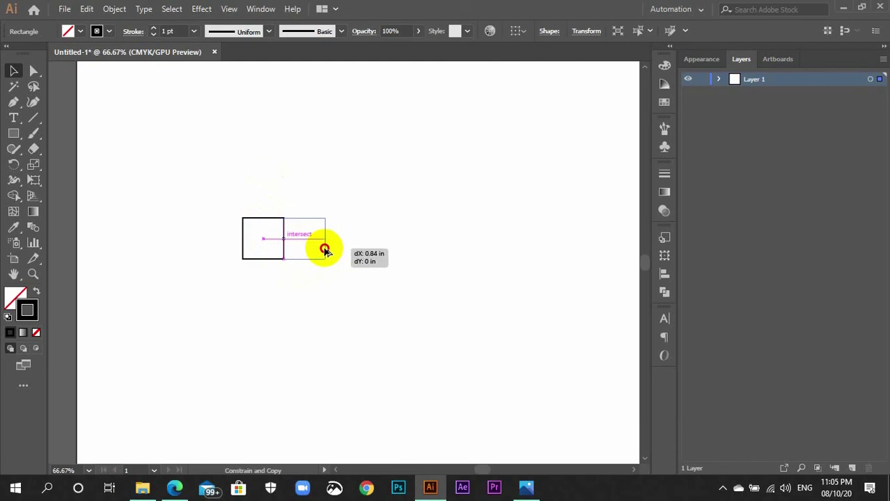
drag(324, 250, 324, 250)
click(322, 277)
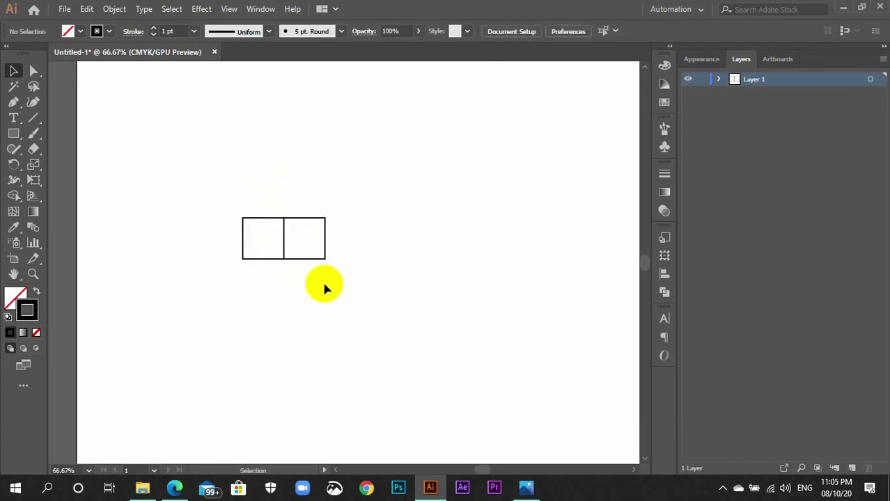
Step: Zoom in to check both adjoining squares, then zoom back out
key(ctrl+plus)
key(ctrl+plus)
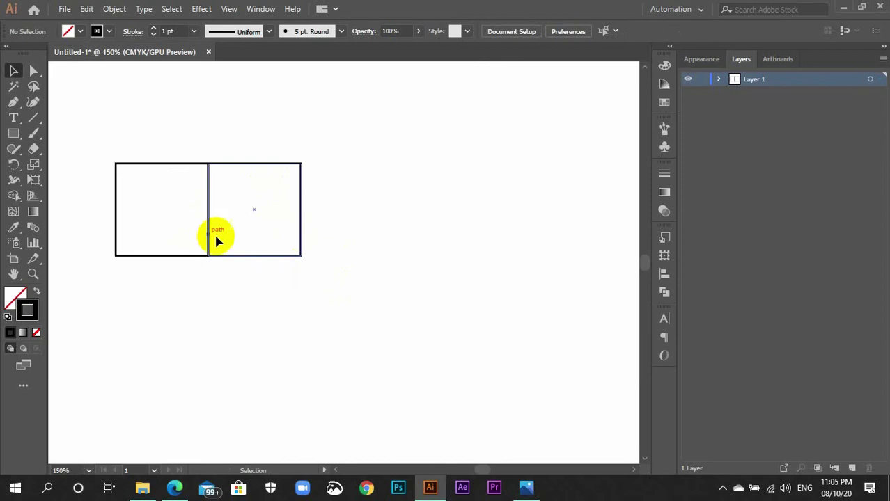
click(184, 256)
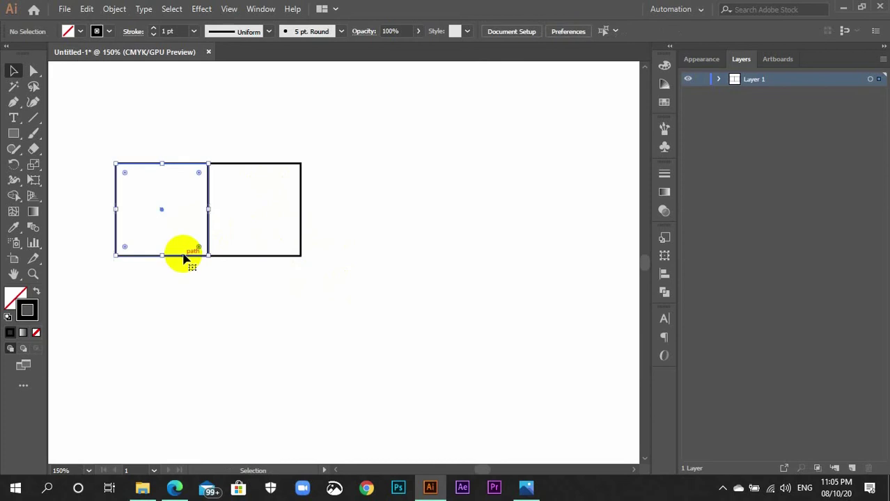
click(252, 255)
click(269, 300)
key(ctrl+minus)
key(ctrl+minus)
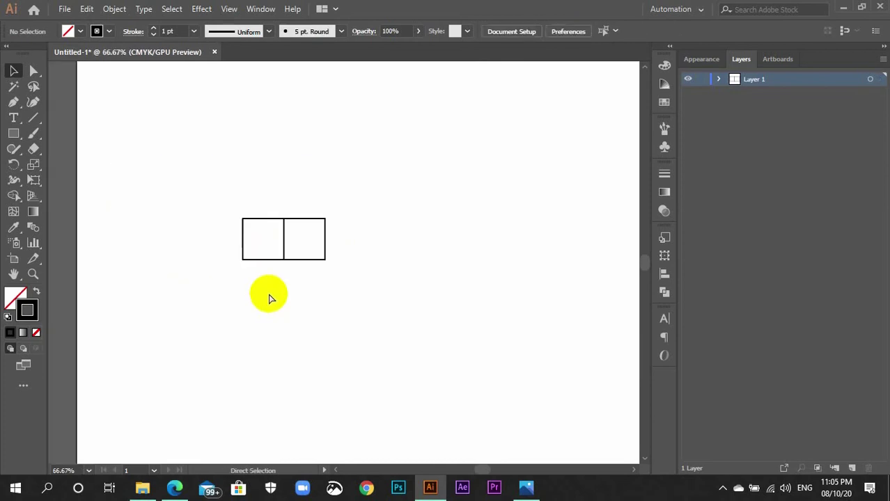
scroll(269, 296, up, 4)
scroll(270, 272, up, 1)
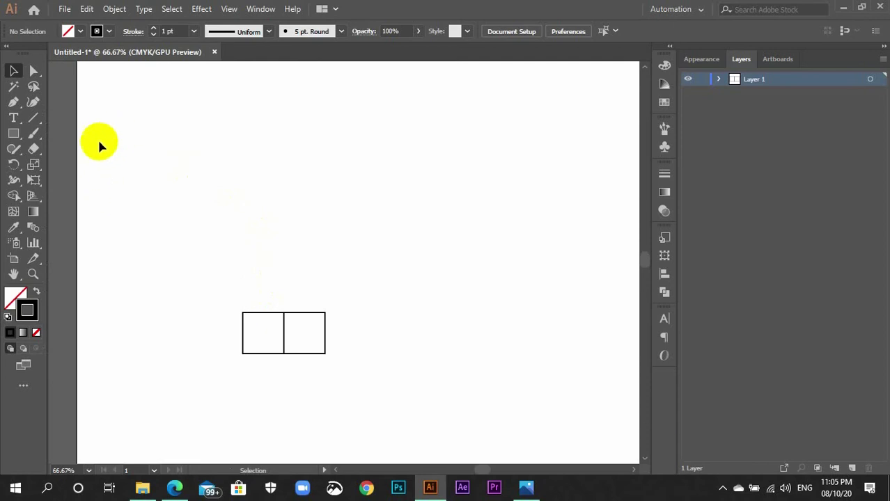
Step: Create a 48 pt text area containing 12345
key(t)
mouse_move(108, 155)
mouse_down()
mouse_move(253, 191)
mouse_move(307, 185)
mouse_up()
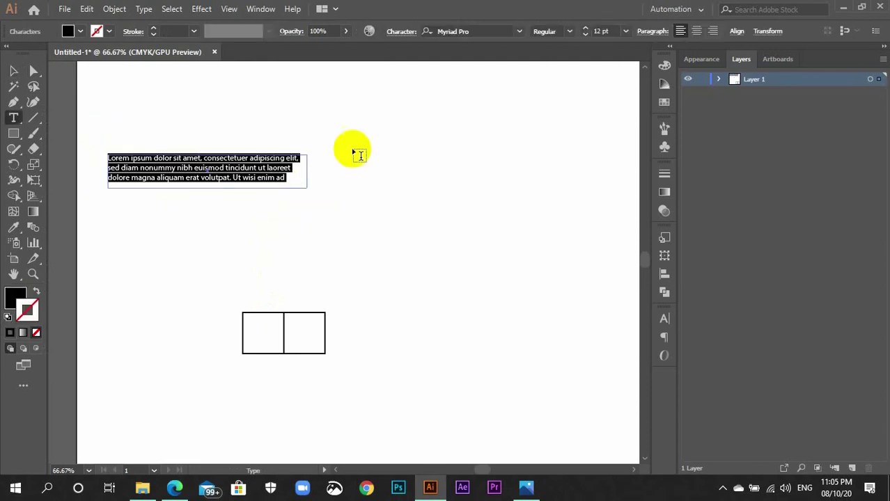
click(603, 33)
click(625, 32)
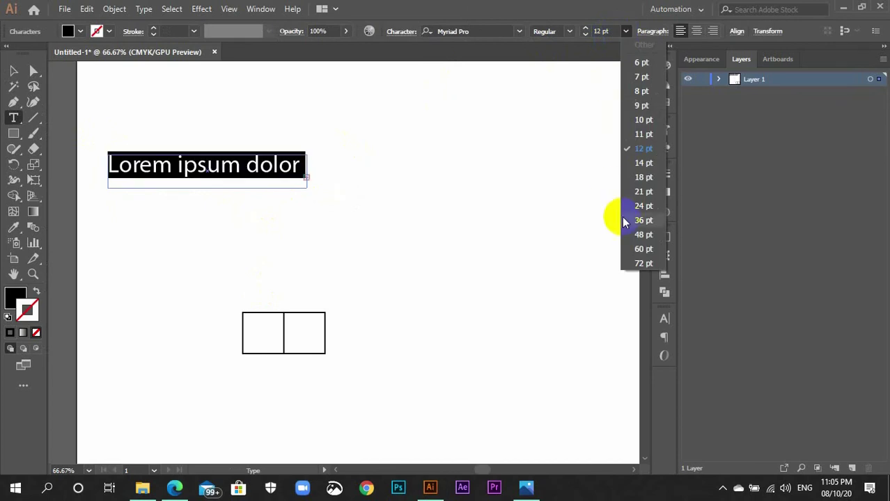
click(640, 237)
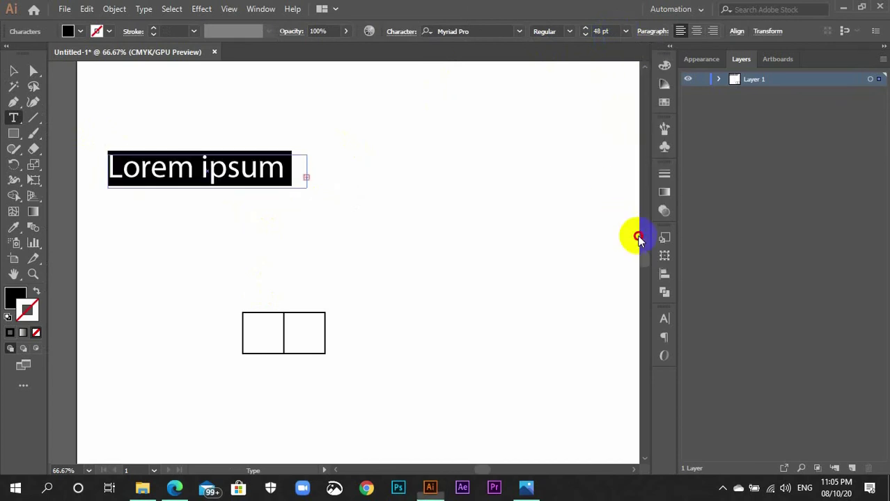
text(1)
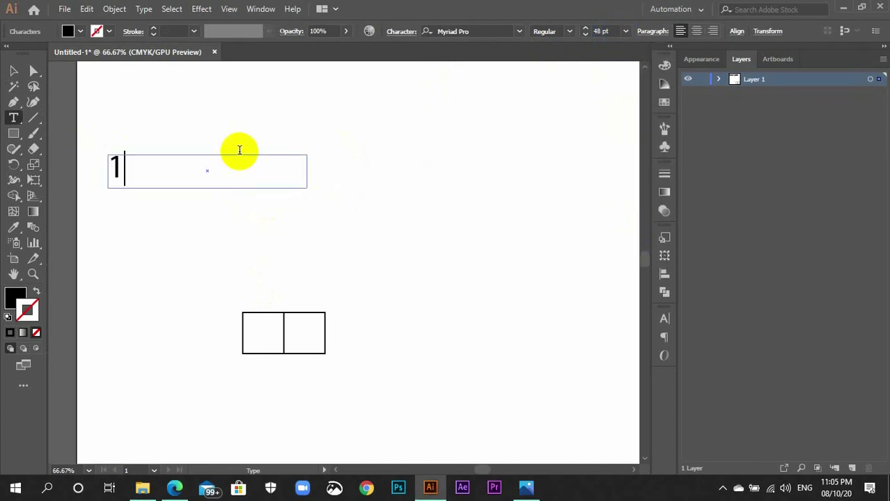
text(234)
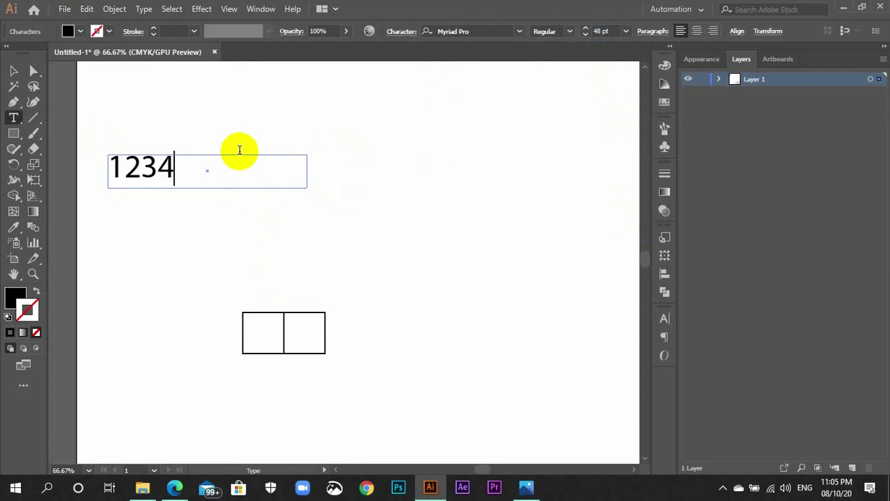
text(5)
click(12, 69)
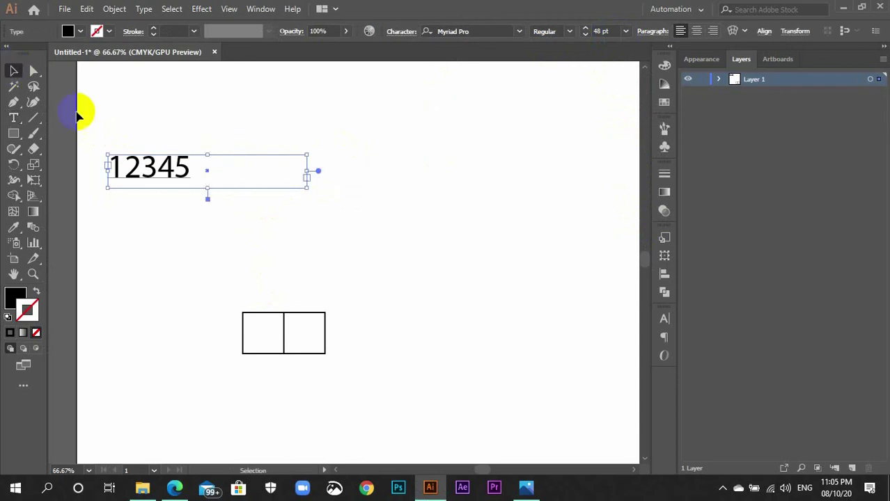
Step: Convert 12345 to outlines, ungroup it, and separate the 1, 2 and 345
right_click(138, 167)
click(187, 259)
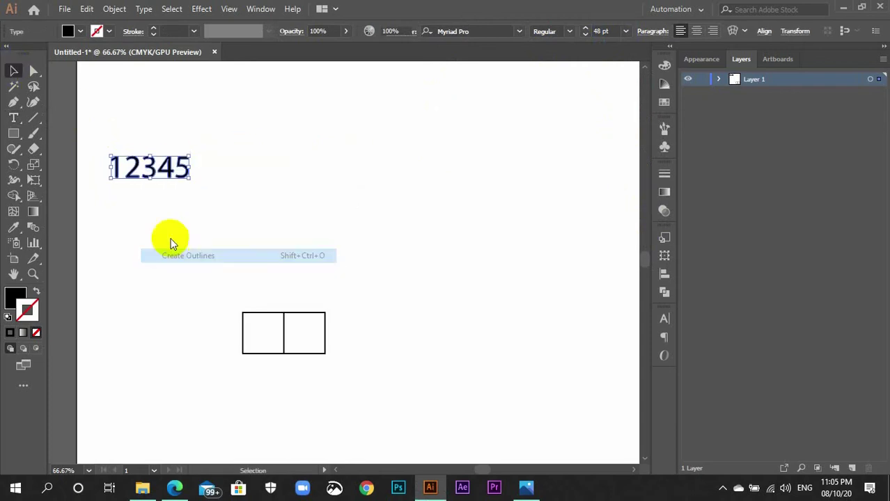
right_click(156, 175)
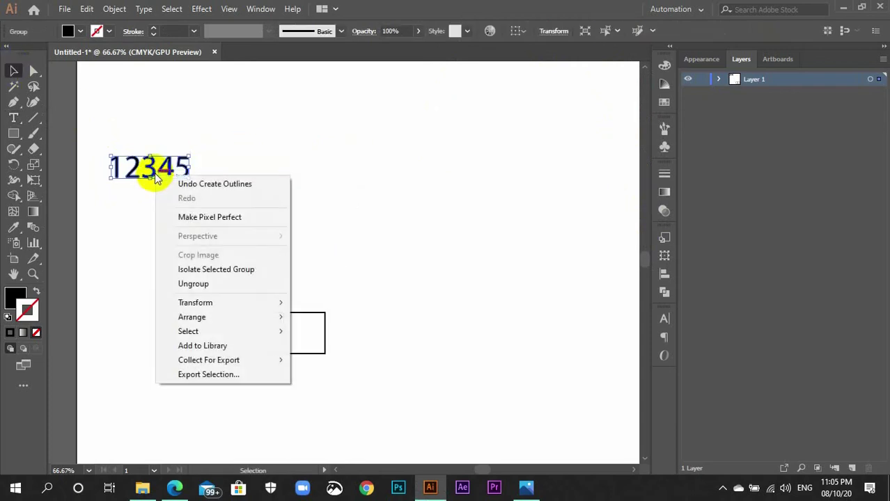
click(189, 283)
click(159, 242)
drag(135, 175, 114, 206)
click(161, 184)
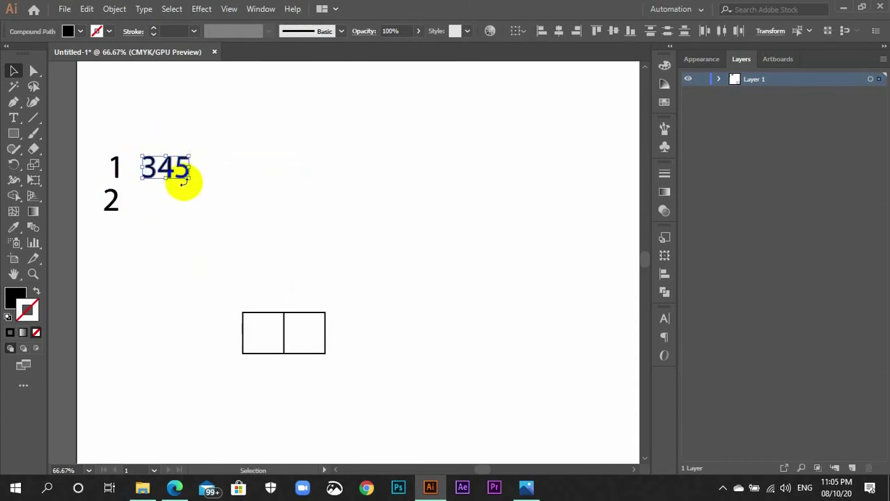
mouse_move(108, 123)
mouse_down()
mouse_move(156, 156)
mouse_move(135, 213)
mouse_up()
click(157, 154)
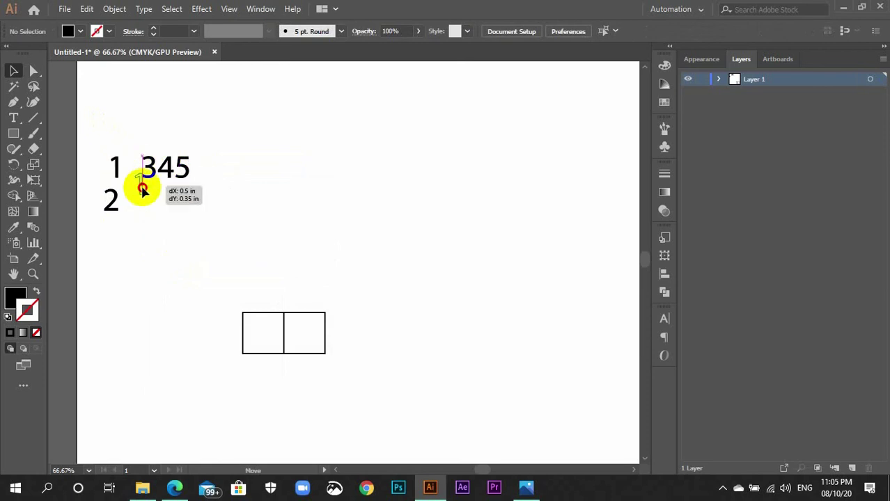
Step: Add a new 0 text and convert it to an outline
key(t)
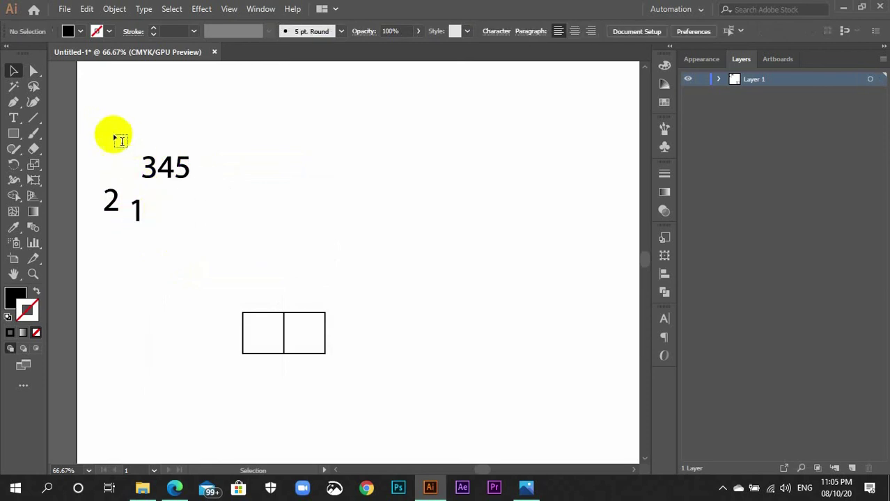
drag(101, 130, 133, 163)
text(0)
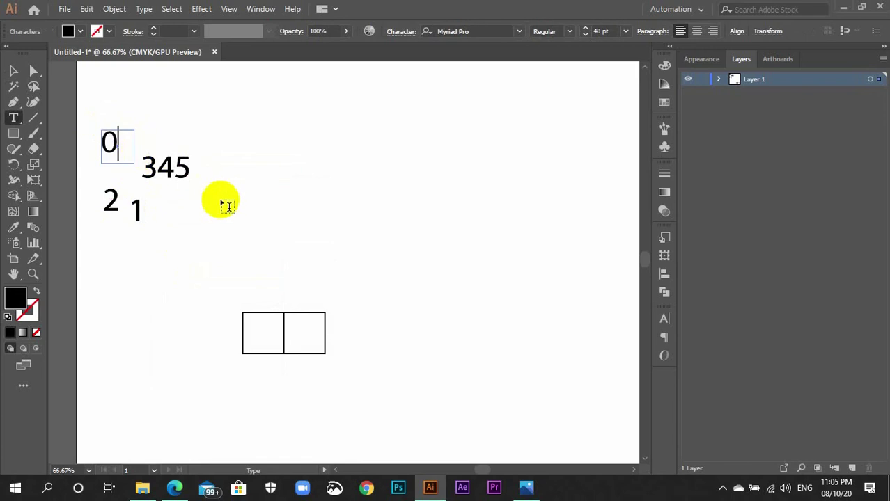
key(Escape)
mouse_move(89, 122)
mouse_down()
mouse_move(254, 354)
mouse_move(267, 343)
mouse_up()
right_click(112, 148)
click(158, 236)
Step: Move the digit 1 into the right square and glance at the golden ratio reference
scroll(289, 356, down, 3)
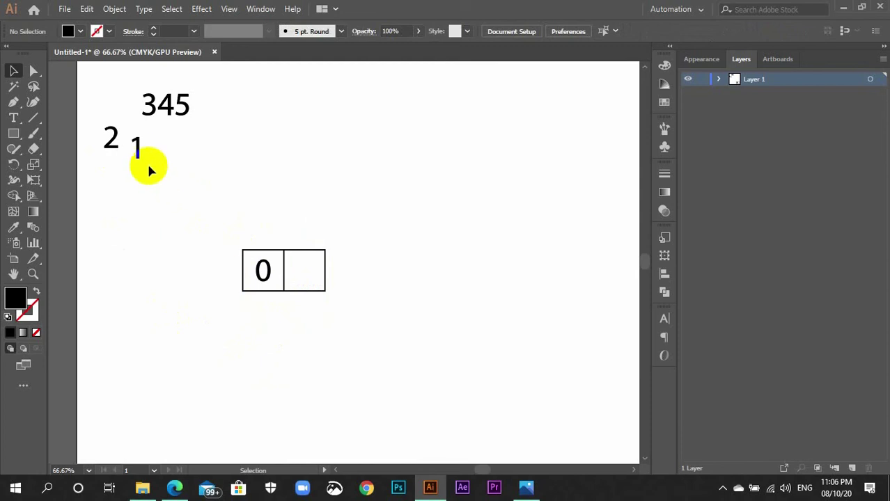
drag(139, 157, 302, 280)
click(354, 316)
click(526, 488)
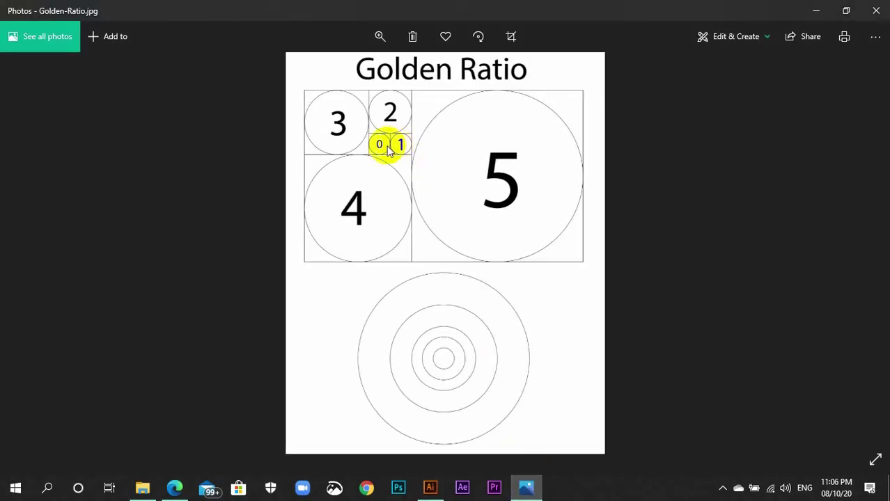
click(809, 15)
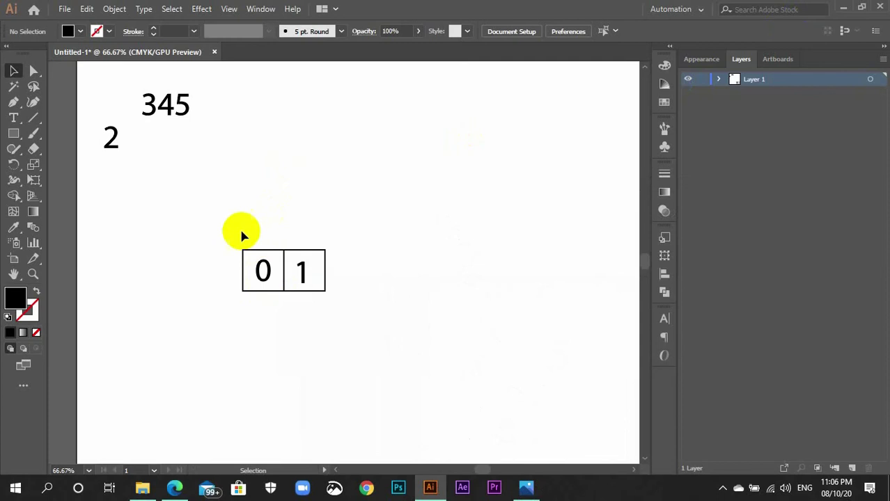
Step: Rotate both numbered squares 90° into a vertical stack
drag(238, 239, 327, 294)
drag(343, 306, 344, 306)
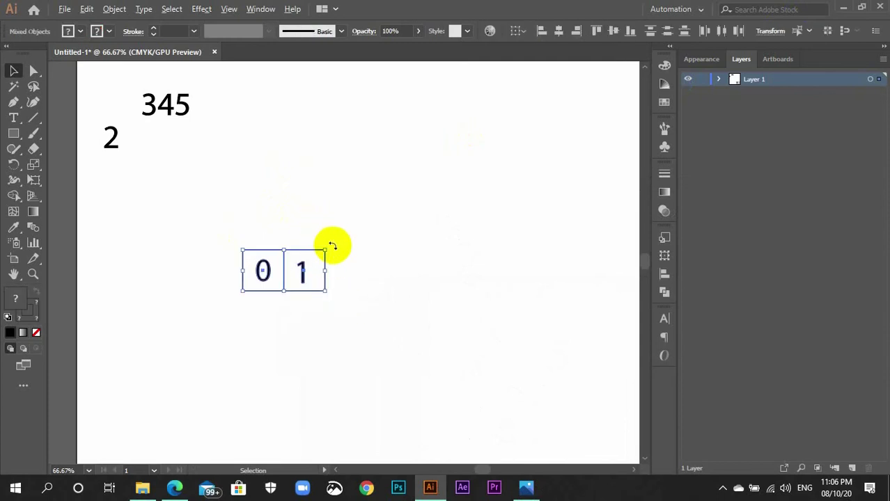
drag(332, 246, 316, 336)
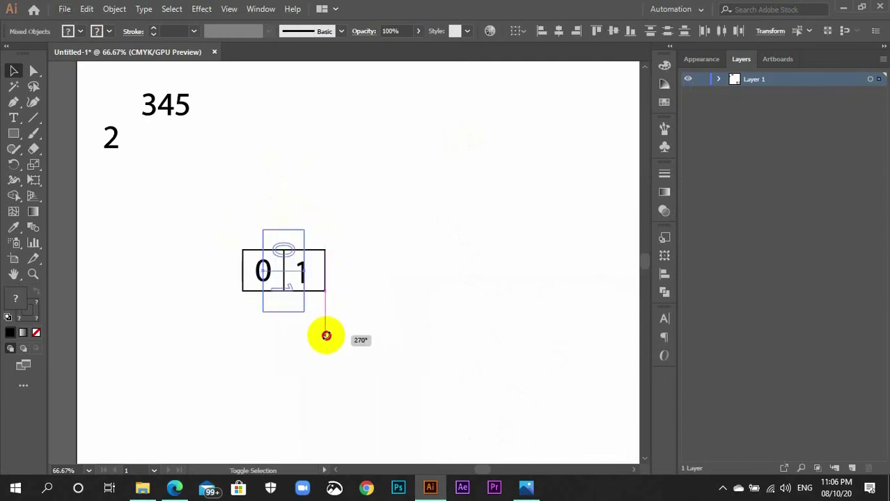
click(333, 306)
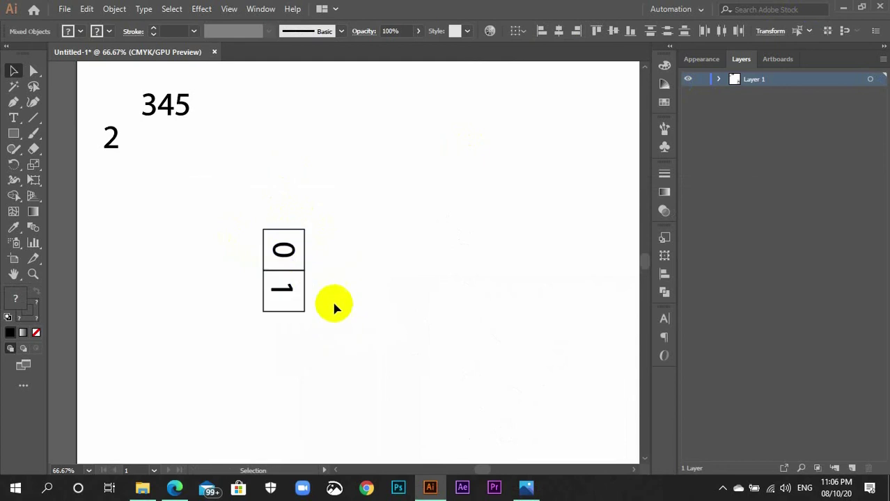
Step: Copy the 0 square to the right and enlarge it to 1.62 in, spanning both
click(307, 259)
key(ctrl+=)
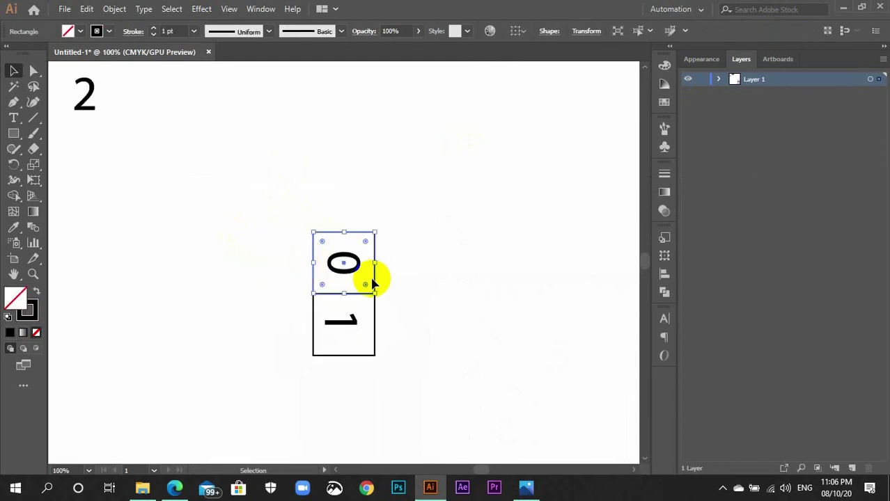
drag(377, 276, 435, 278)
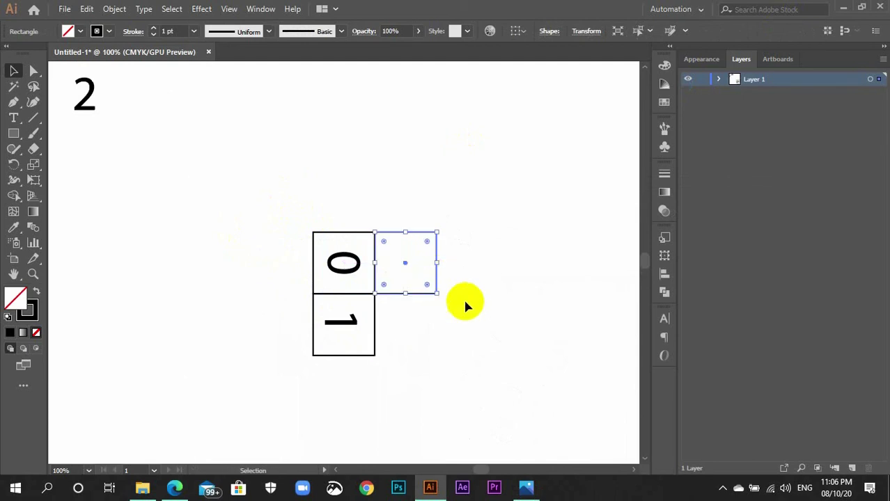
click(479, 307)
scroll(479, 316, down, 3)
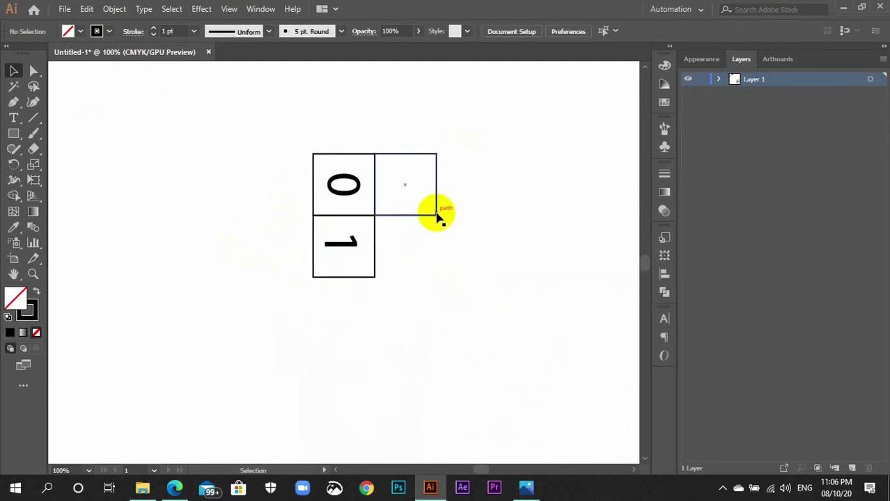
click(436, 214)
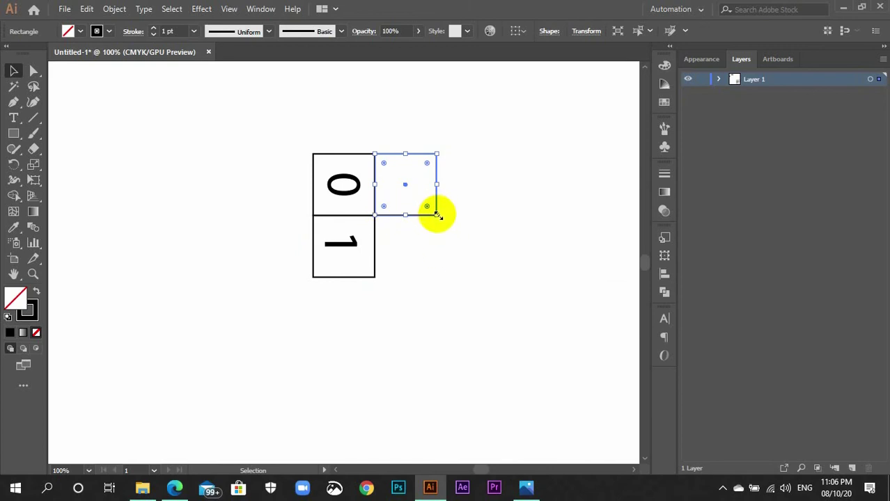
drag(437, 215, 497, 307)
click(470, 307)
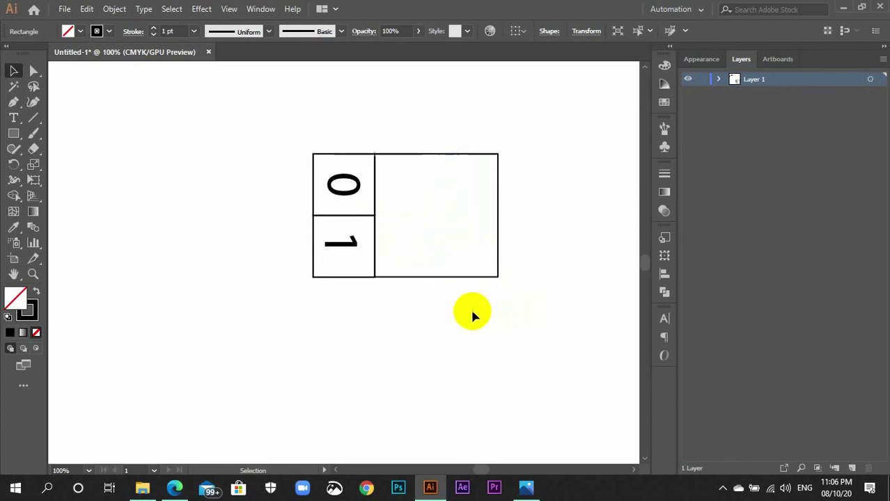
Step: Zoom in and align the big square's bottom edge with the 1 square
key(ctrl+plus)
key(ctrl+plus)
key(ctrl+plus)
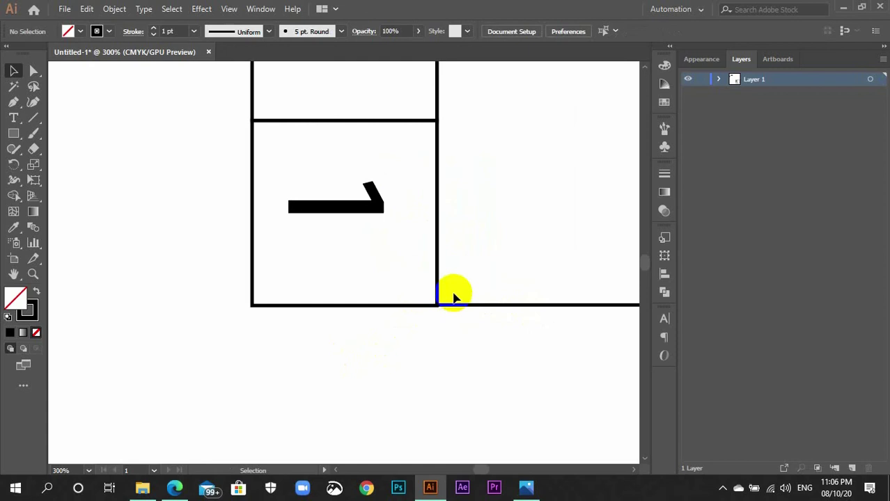
drag(483, 358, 294, 367)
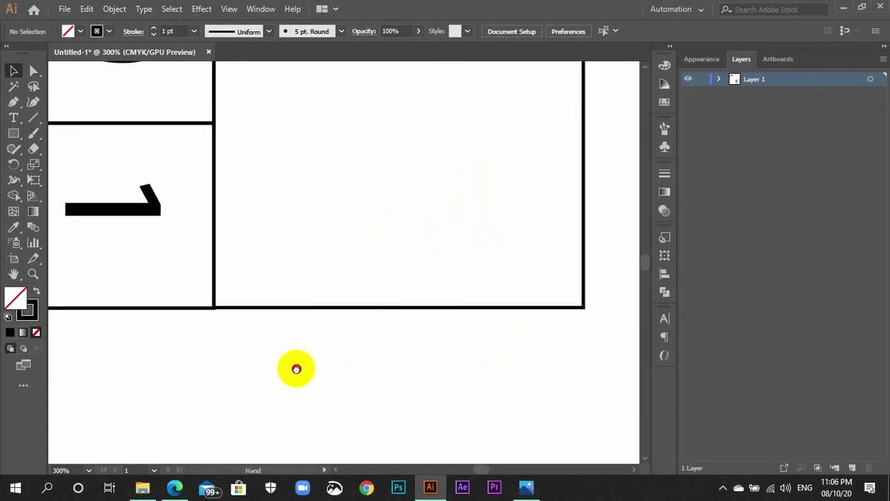
click(401, 307)
key(ctrl+plus)
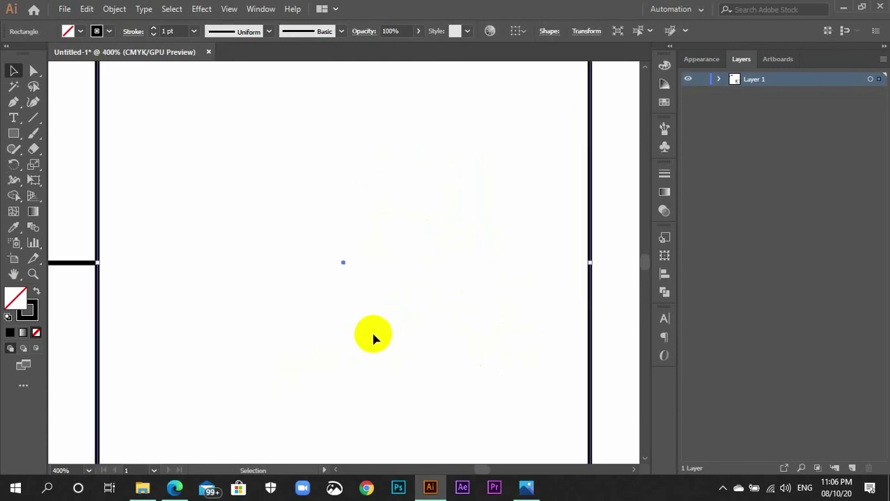
mouse_move(373, 338)
mouse_down()
mouse_move(361, 214)
mouse_move(405, 140)
mouse_up()
click(213, 314)
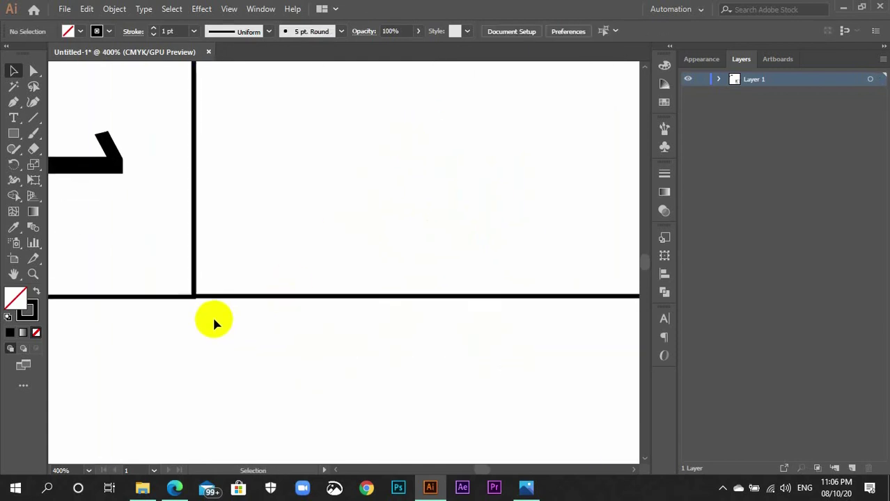
click(477, 300)
drag(441, 296, 449, 284)
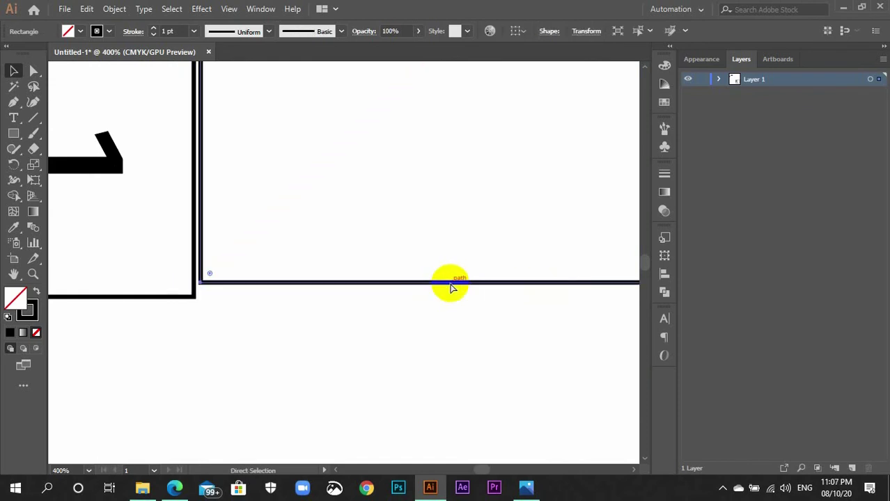
key(ctrl+z)
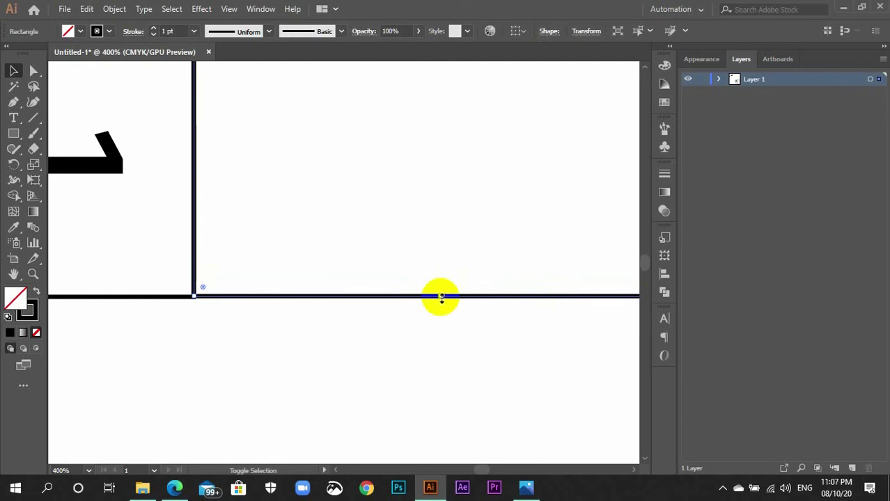
drag(440, 298, 440, 299)
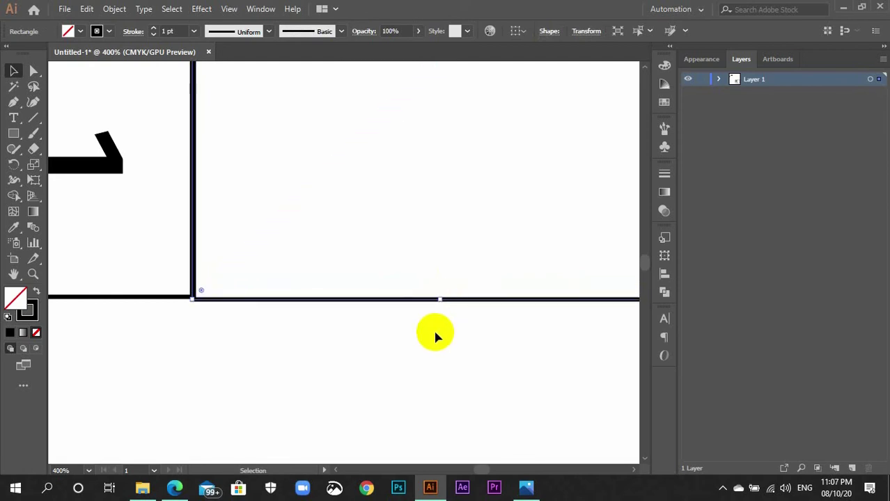
click(465, 343)
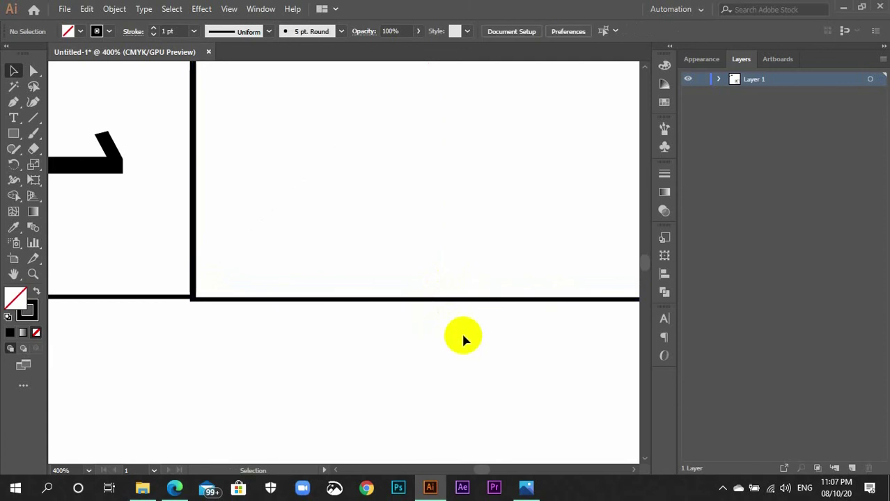
Step: Undo the accidental resize and size the square to 1.7 × 1.7 in
key(ctrl+z)
key(ctrl+minus)
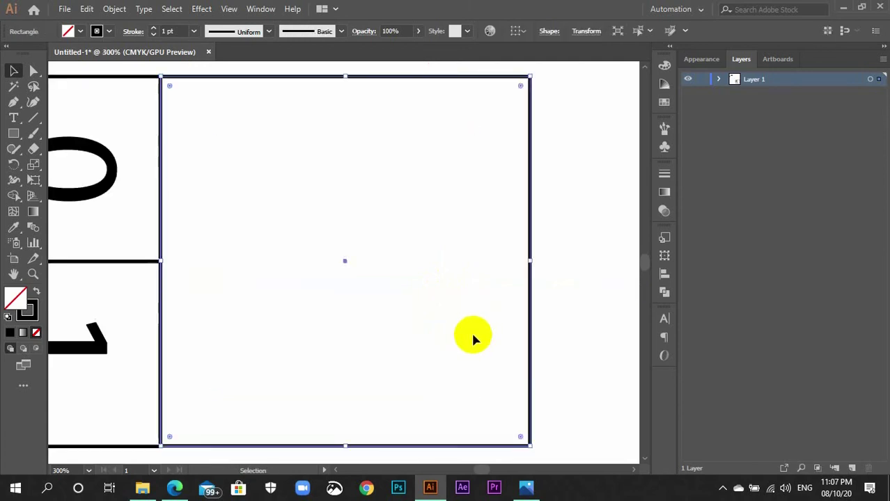
drag(471, 338, 441, 218)
click(536, 353)
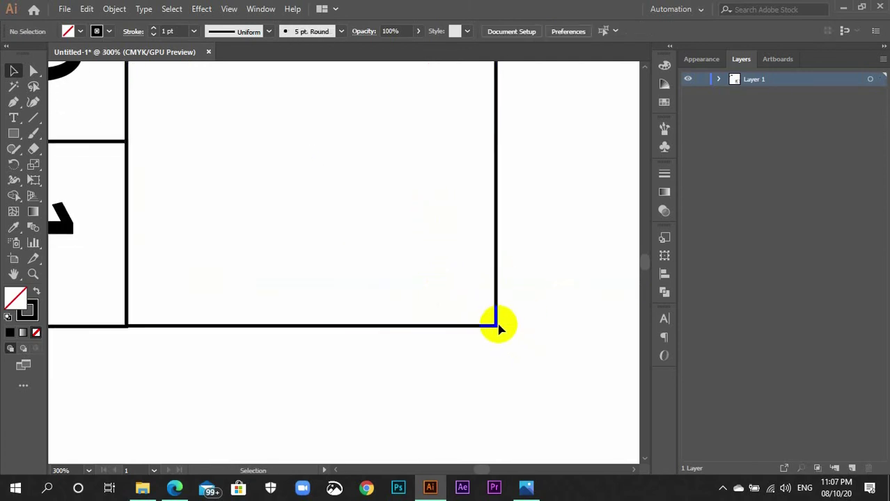
mouse_move(494, 327)
mouse_down()
mouse_move(487, 313)
mouse_move(496, 326)
mouse_up()
key(ctrl+z)
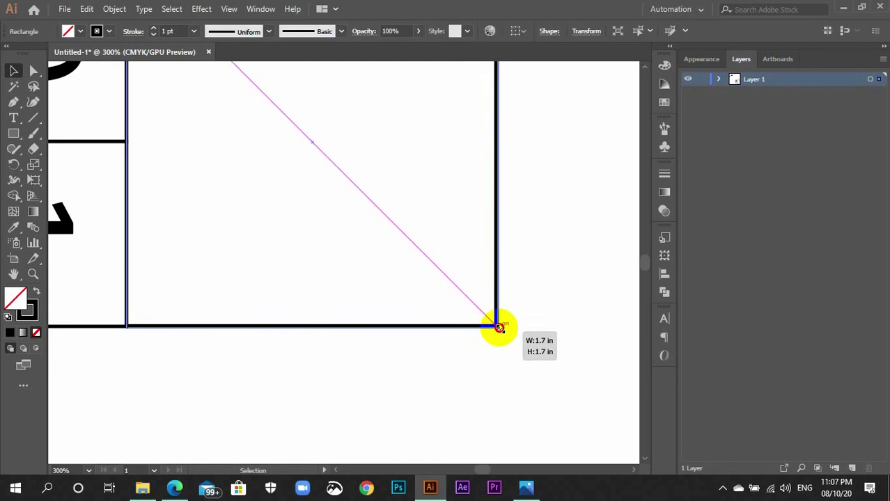
drag(496, 326, 499, 327)
click(472, 359)
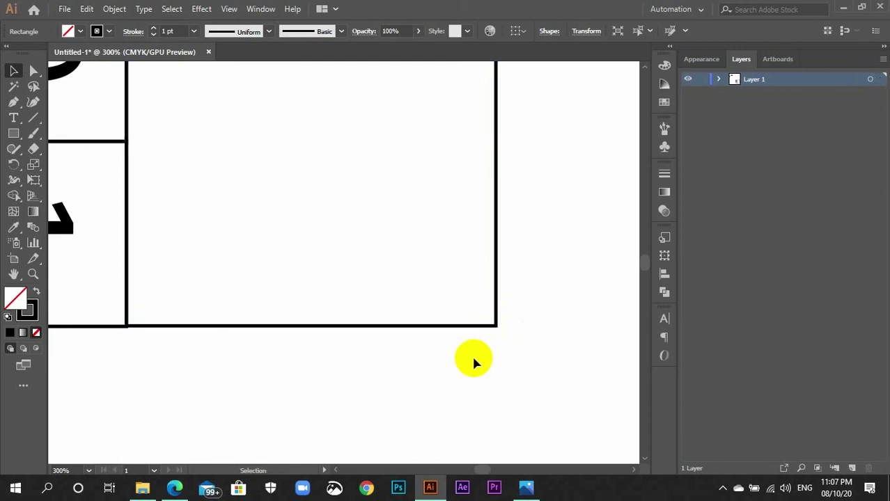
Step: Check the shapes in Outline view, then return to Preview at 100% zoom
mouse_move(339, 371)
mouse_down()
mouse_move(296, 339)
mouse_move(115, 273)
mouse_up()
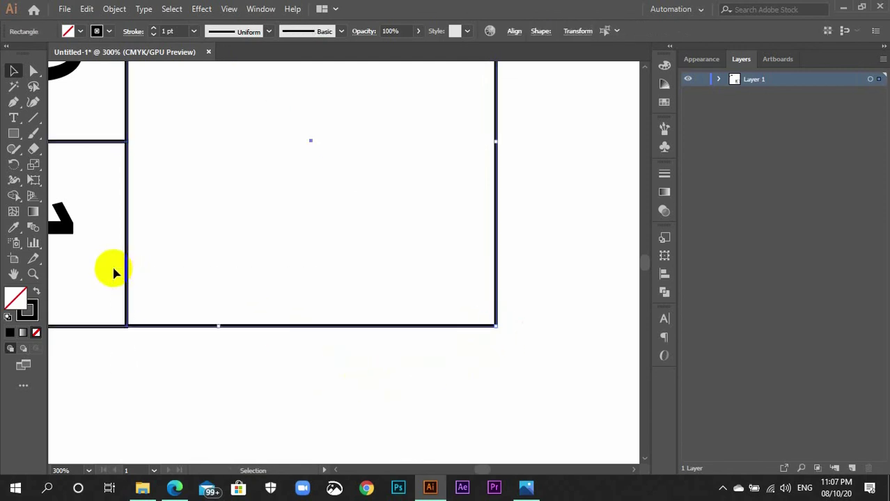
key(ctrl+y)
click(200, 273)
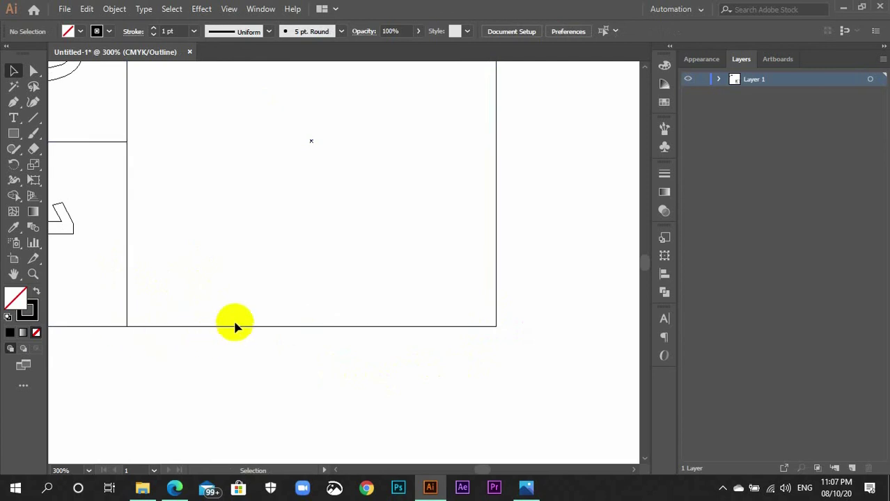
key(ctrl+y)
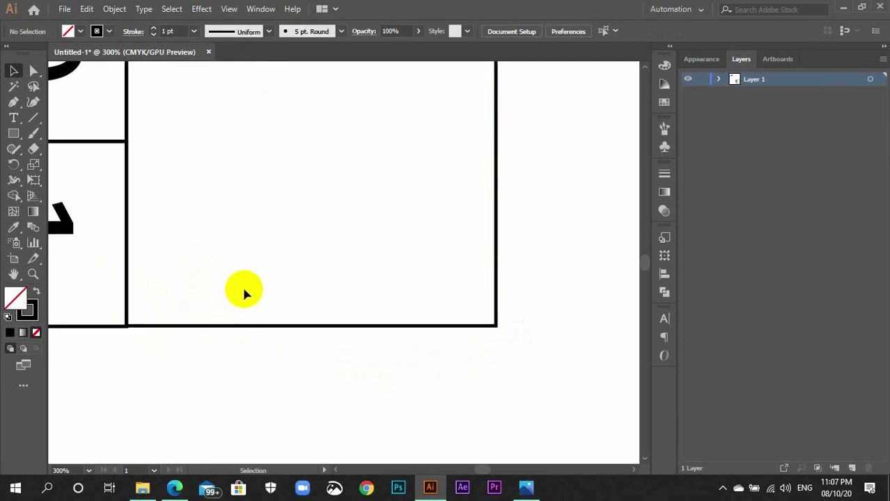
key(ctrl+1)
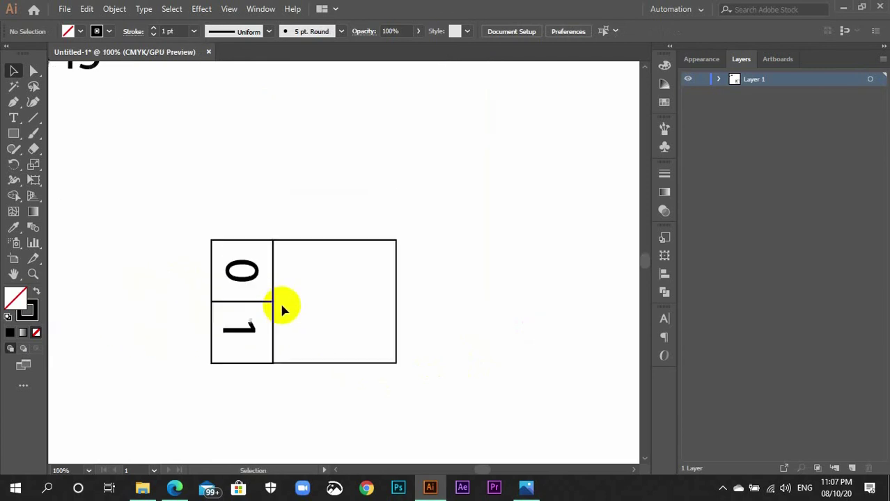
Step: Move the digit 2 into the big square
key(ctrl+minus)
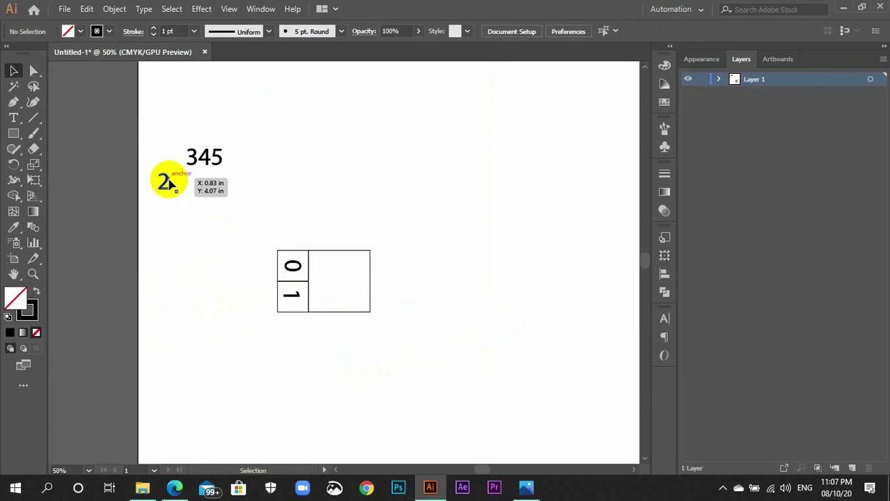
drag(169, 182, 337, 280)
click(411, 284)
key(ctrl+plus)
key(ctrl+plus)
key(ctrl+plus)
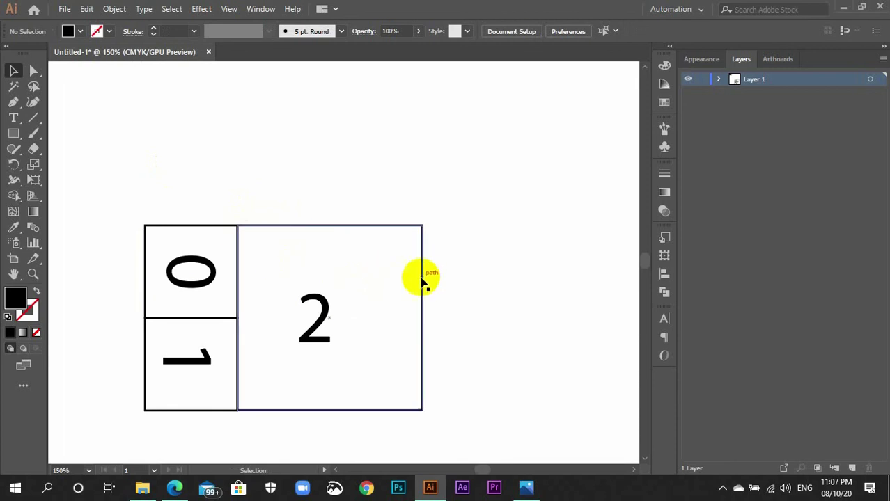
key(ctrl+minus)
scroll(376, 266, down, 1)
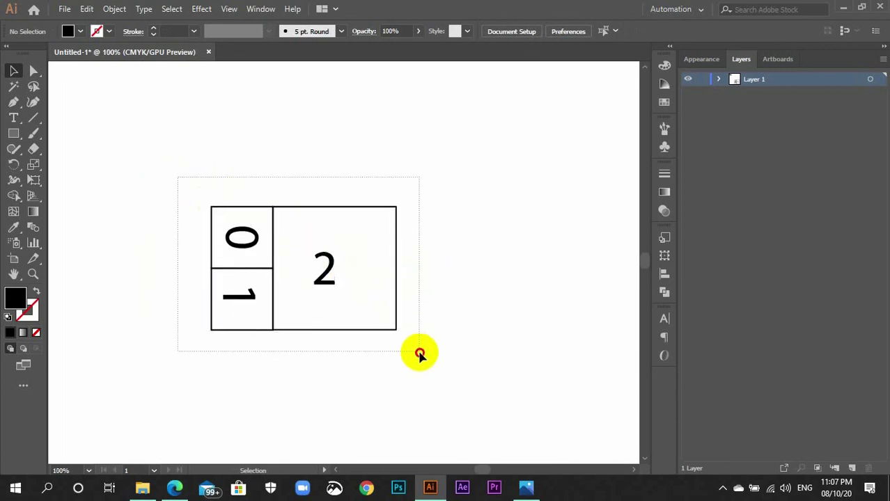
Step: Rotate the whole box 270° so the 1 and 0 cells sit above 2
drag(179, 180, 420, 342)
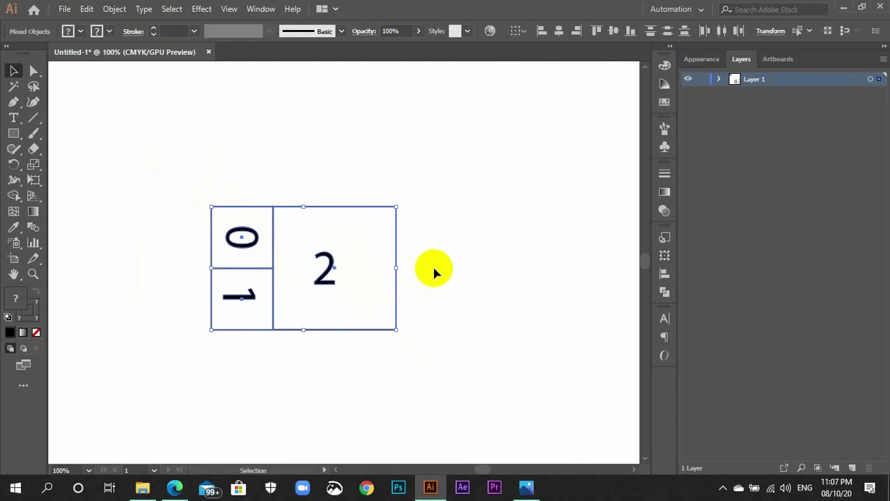
drag(398, 204, 332, 363)
click(422, 298)
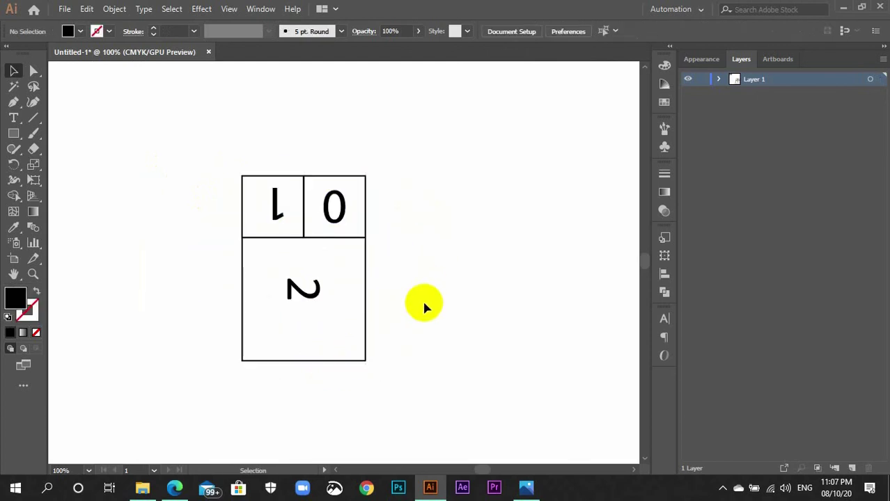
scroll(422, 298, up, 2)
click(366, 264)
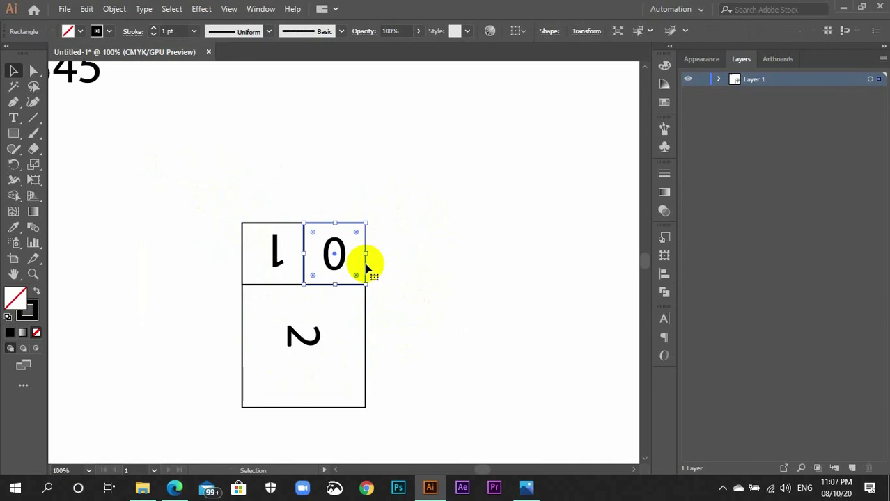
Step: Duplicate the 0 cell to the right and enlarge the copy to a 2.5 in square
drag(366, 263, 427, 266)
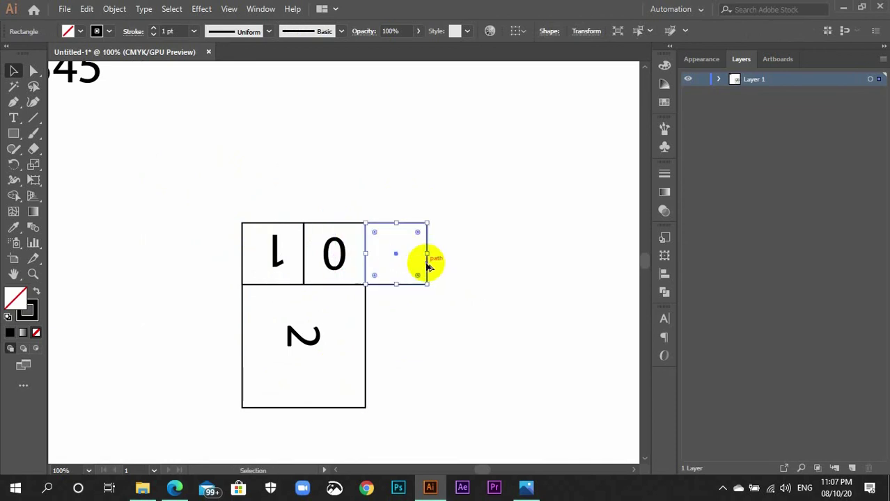
click(445, 278)
drag(427, 328, 333, 280)
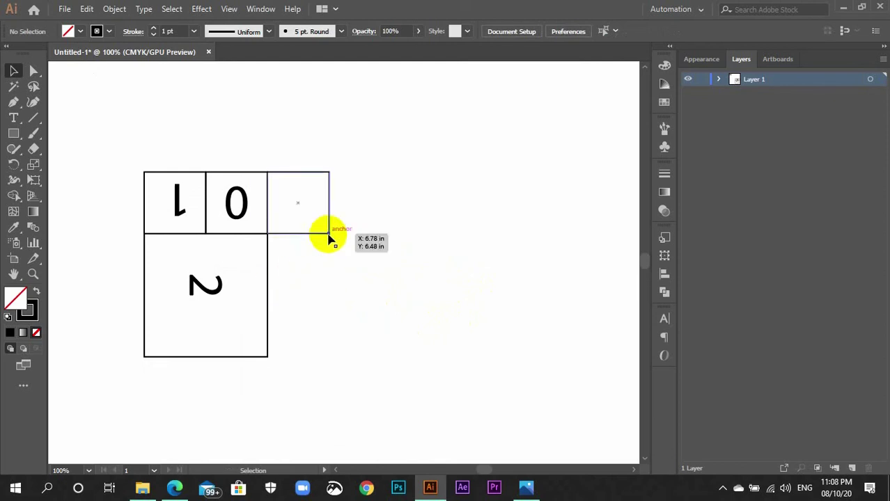
click(329, 234)
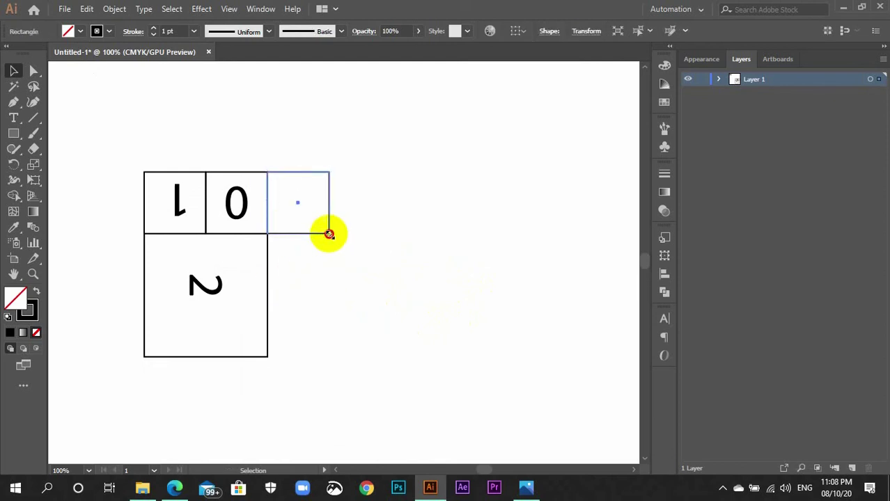
mouse_move(328, 233)
mouse_down()
mouse_move(452, 375)
mouse_move(452, 356)
mouse_up()
click(504, 350)
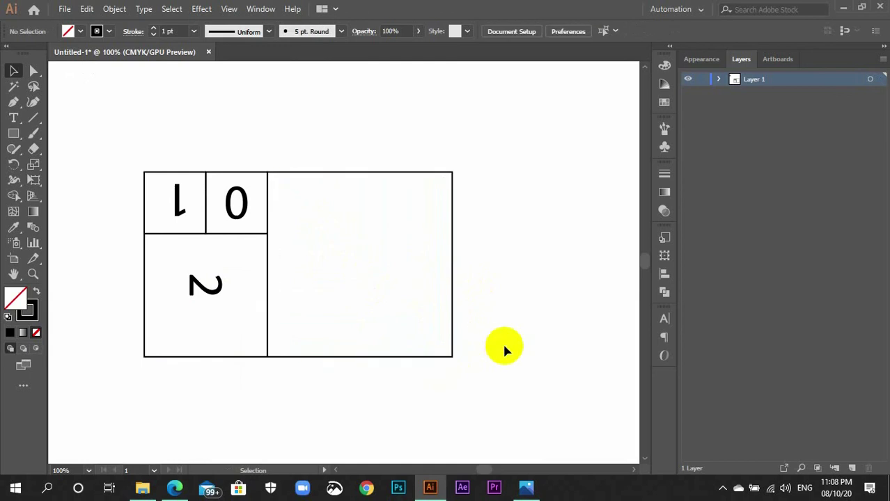
Step: Move the digit 3 into the new 2.5 in square, leaving 45 loose
key(ctrl+plus)
key(ctrl+plus)
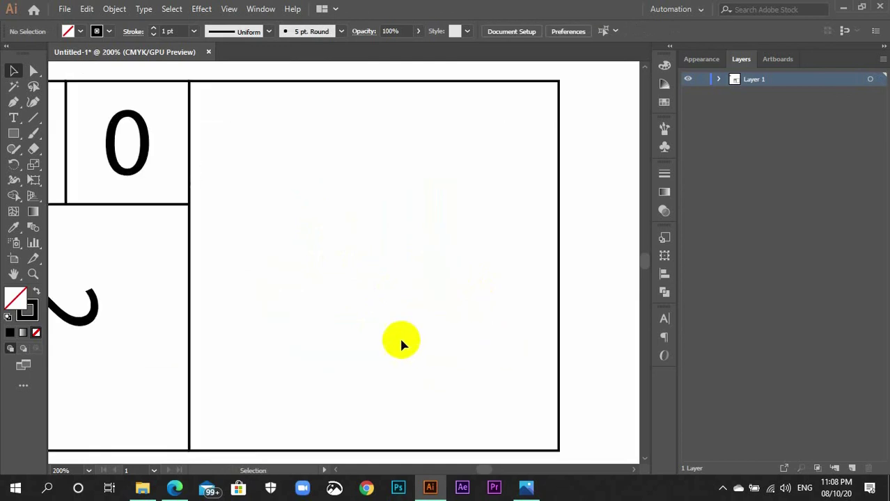
mouse_move(399, 335)
mouse_down()
mouse_move(426, 156)
mouse_move(437, 321)
mouse_up()
key(ctrl+minus)
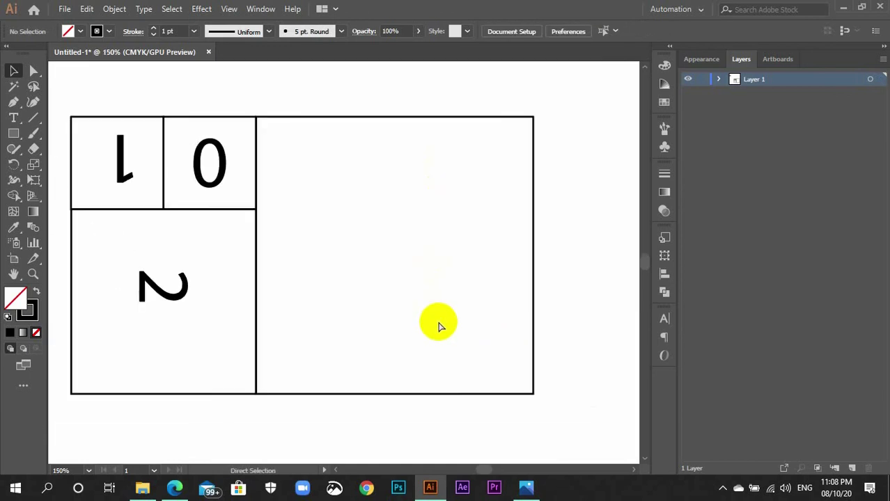
key(ctrl+minus)
key(ctrl+minus)
mouse_move(87, 95)
mouse_down()
mouse_move(360, 284)
mouse_move(366, 259)
mouse_up()
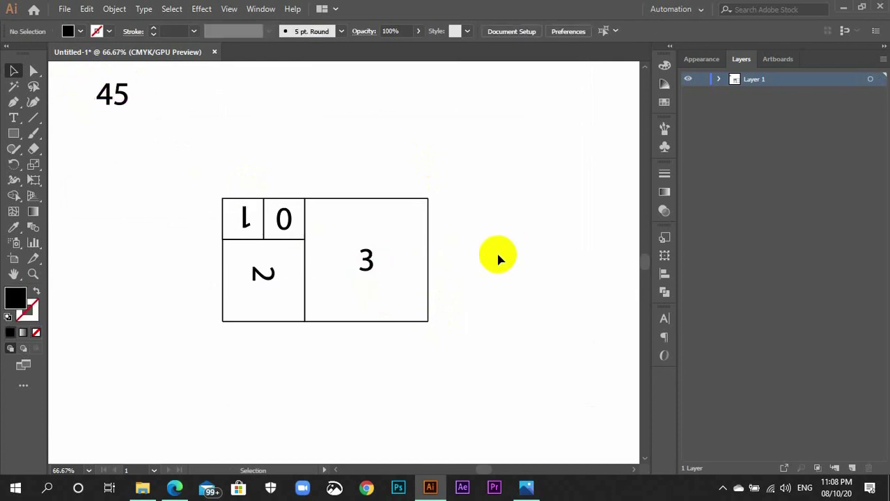
scroll(497, 257, up, 1)
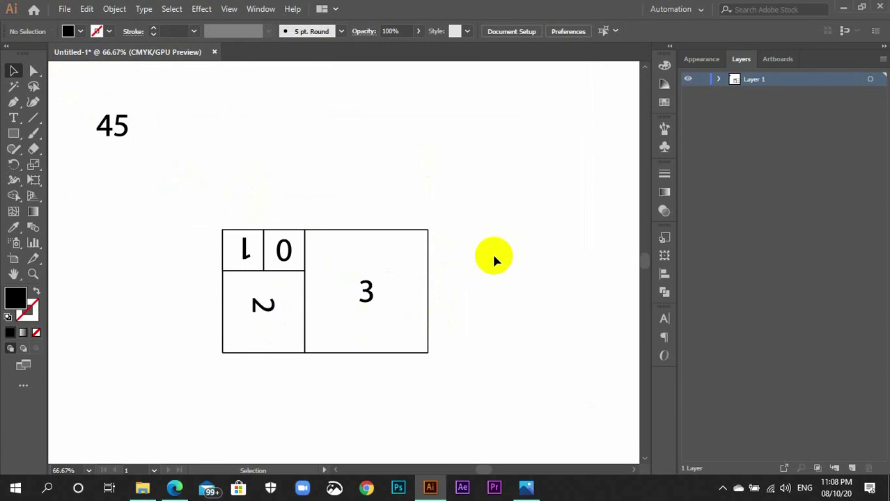
drag(174, 191, 560, 421)
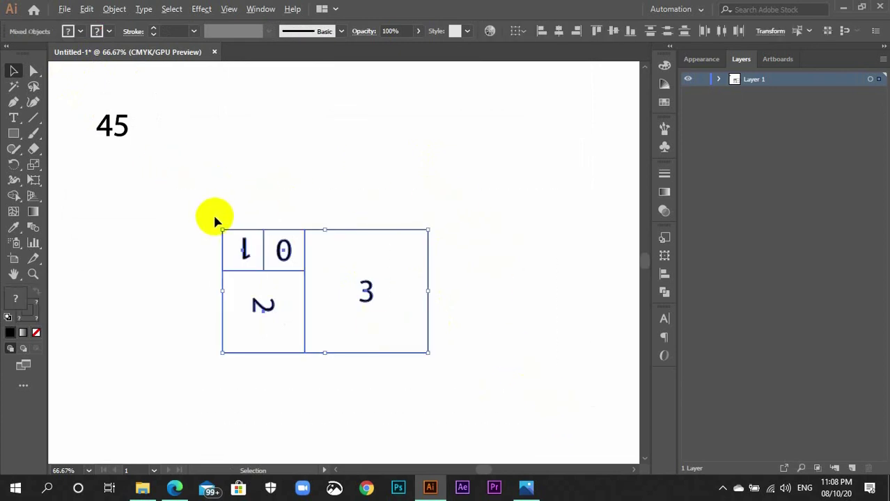
Step: Rotate the whole numbered figure by 270° and zoom to 100% on it
drag(224, 224, 362, 240)
click(447, 242)
scroll(447, 242, up, 2)
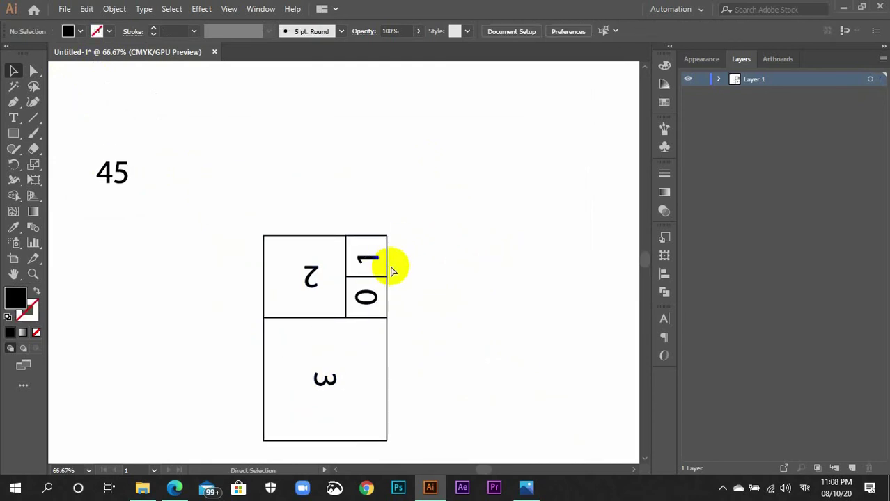
key(ctrl+equal)
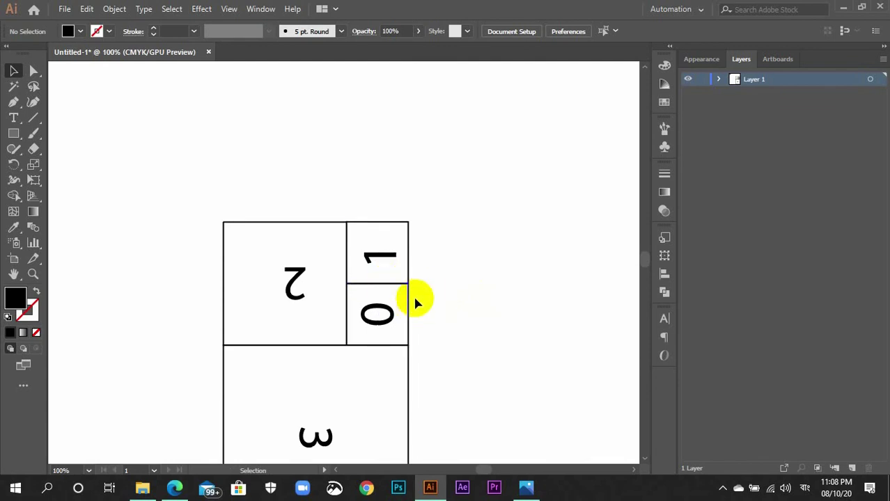
scroll(426, 296, down, 2)
Step: Duplicate the cell containing 1 to its right
click(405, 202)
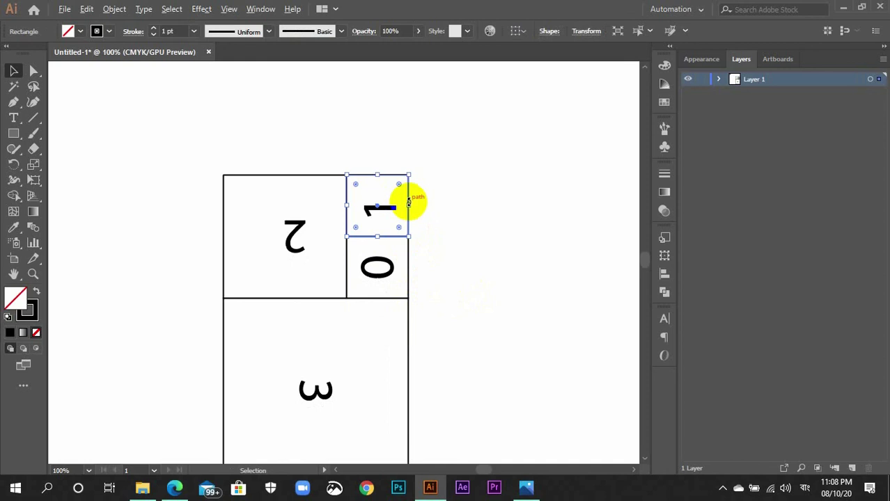
drag(408, 228, 471, 230)
click(516, 265)
scroll(517, 265, down, 1)
scroll(519, 260, down, 1)
drag(519, 260, 402, 235)
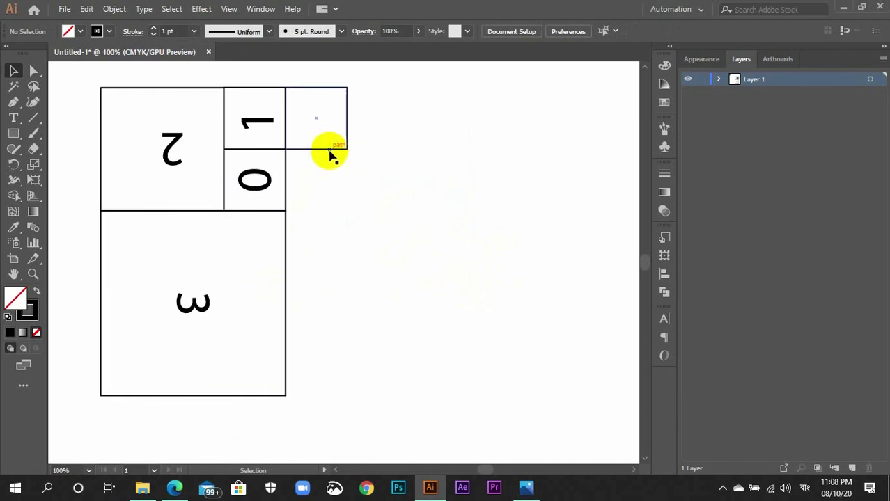
Step: Scale the copied square to the grid's full height and move the 4 into it
click(346, 150)
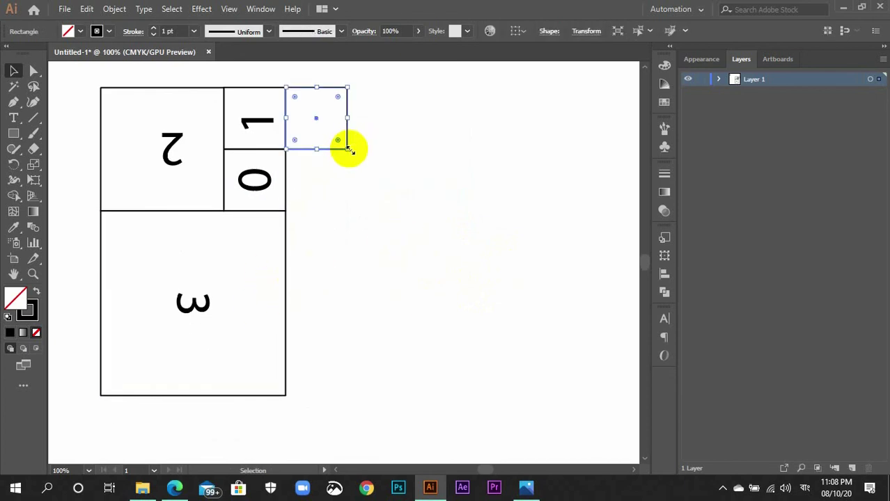
drag(349, 151, 593, 419)
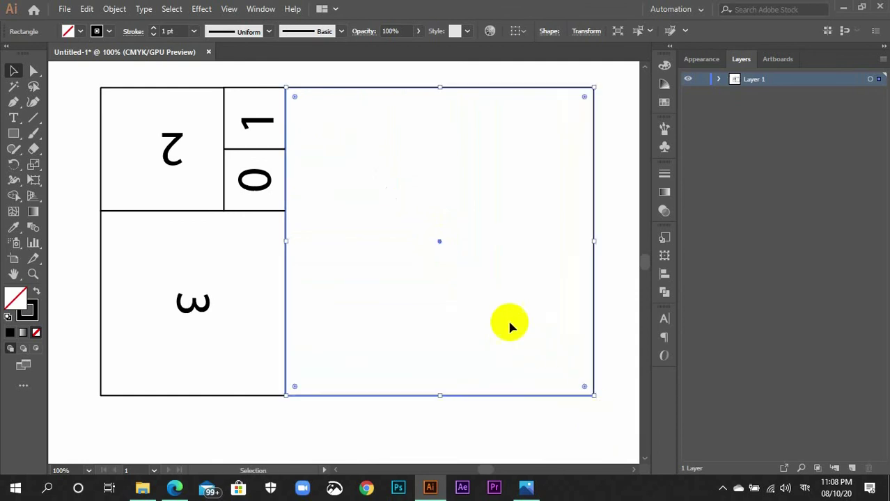
click(507, 316)
scroll(502, 315, up, 2)
key(ctrl+minus)
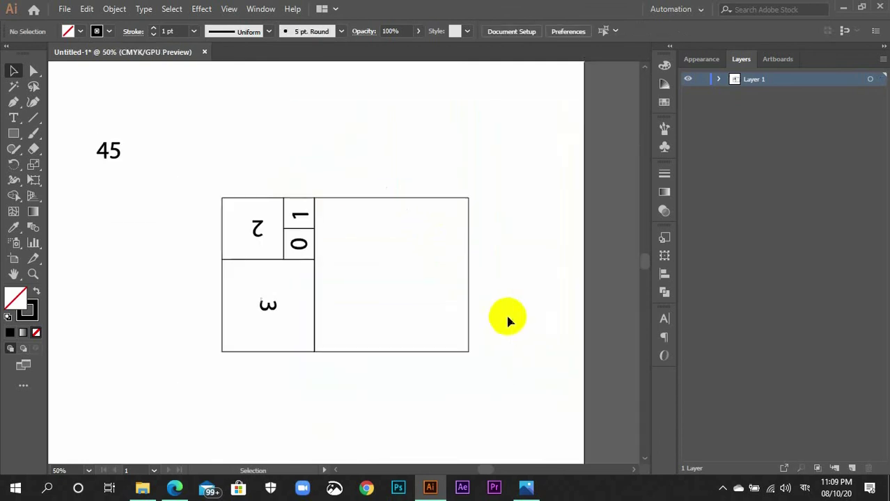
drag(103, 148, 391, 274)
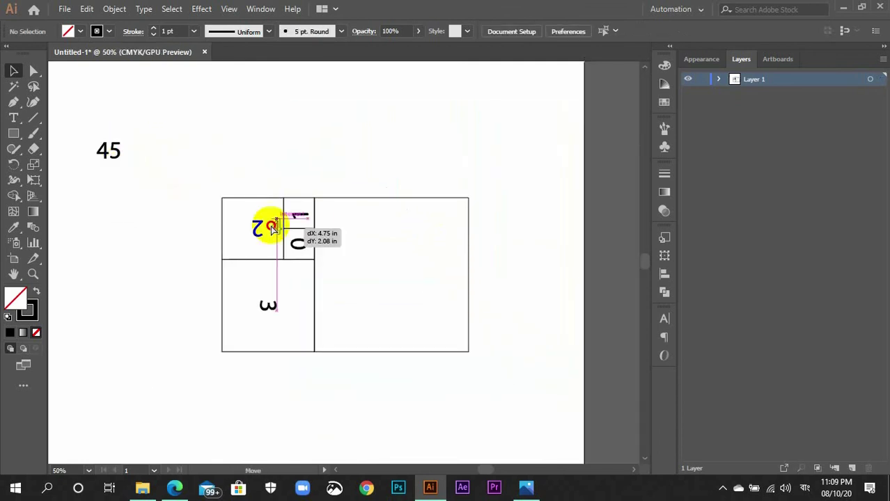
Step: Move the whole numbered grid left and rotate it 90° clockwise
click(494, 243)
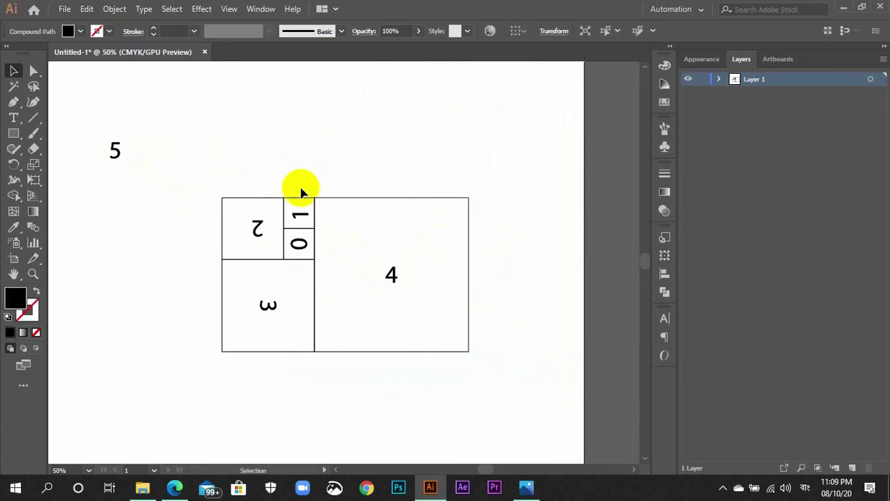
scroll(265, 167, left, 2)
drag(276, 183, 570, 364)
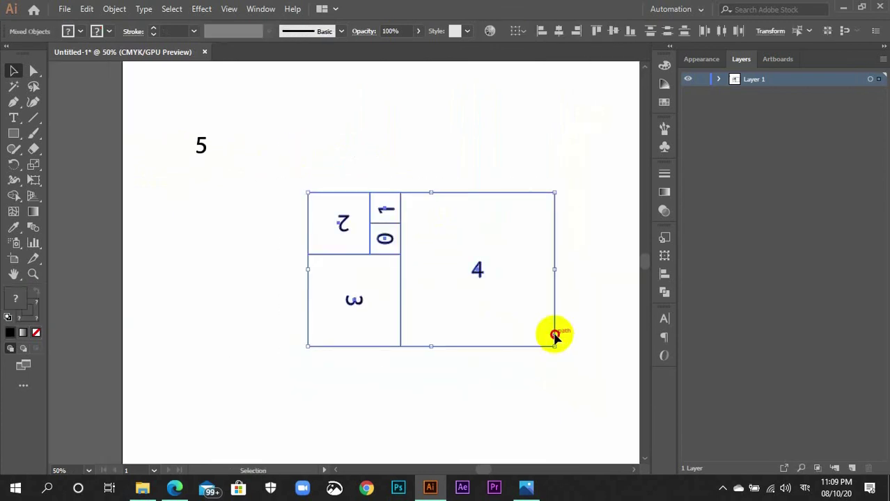
drag(555, 335, 448, 343)
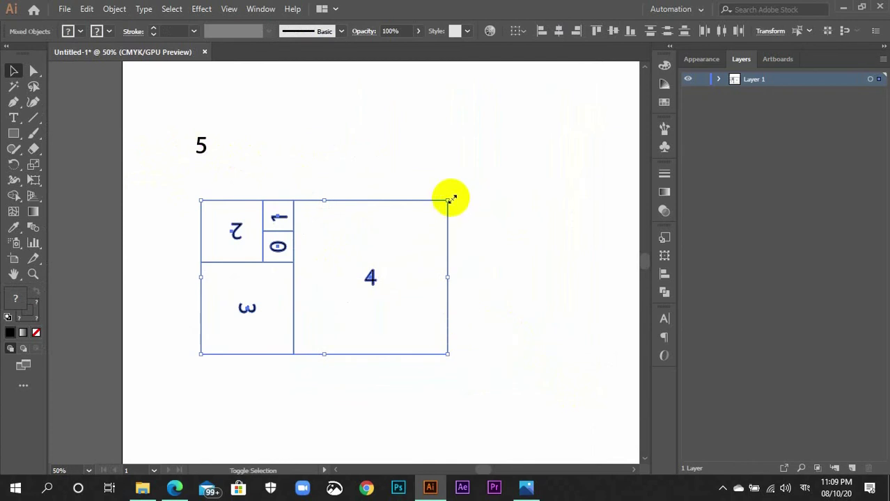
drag(454, 197, 371, 377)
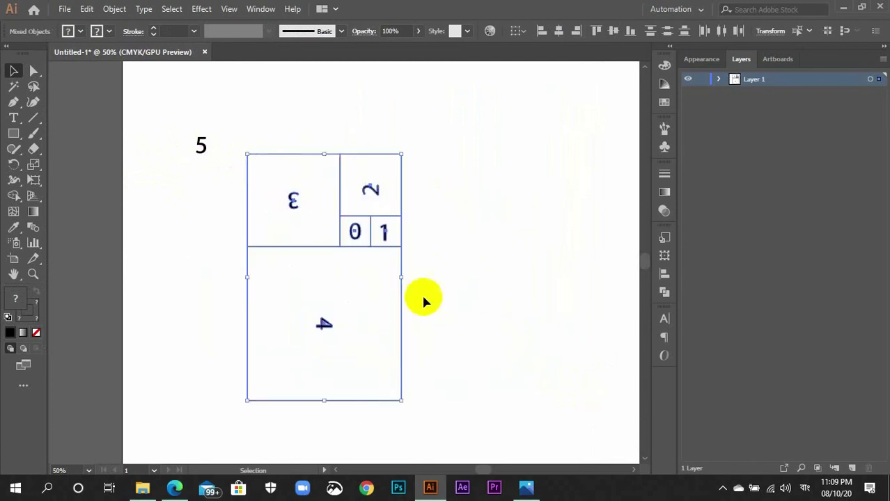
click(449, 264)
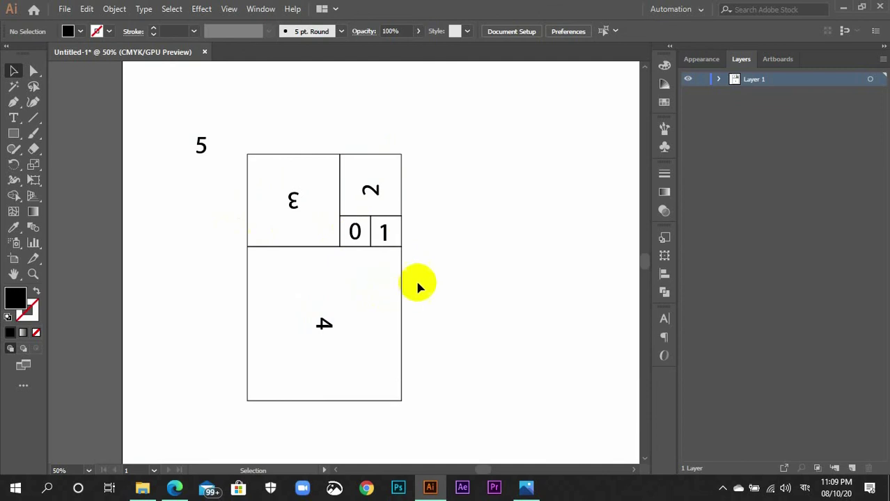
Step: Duplicate square 1 and move the copy straight up beside square 2
key(ctrl+1)
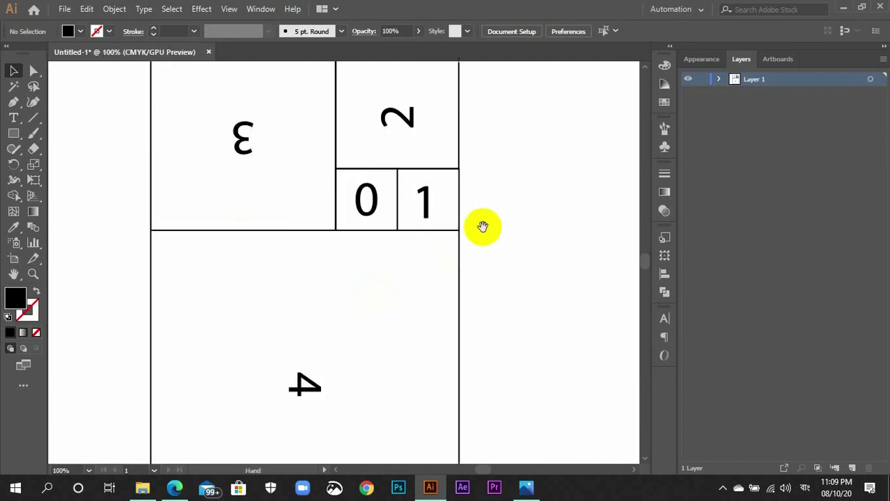
mouse_move(483, 224)
mouse_down()
mouse_move(421, 247)
mouse_move(405, 237)
mouse_up()
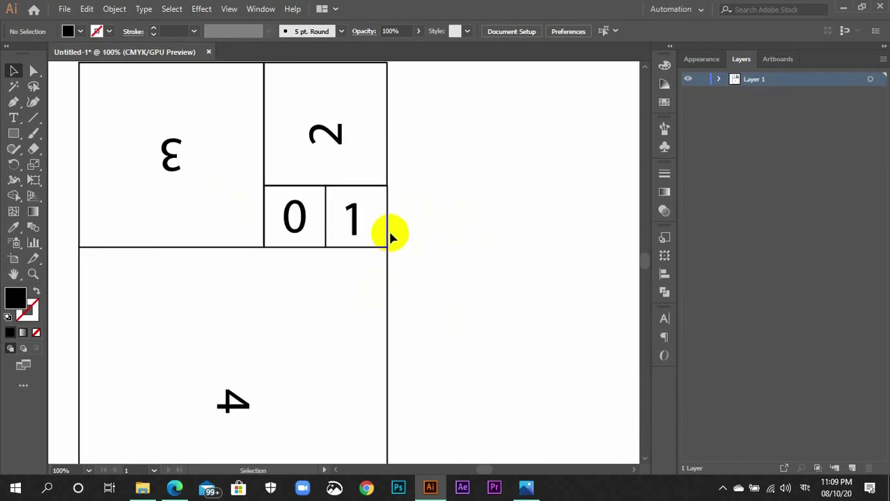
click(387, 235)
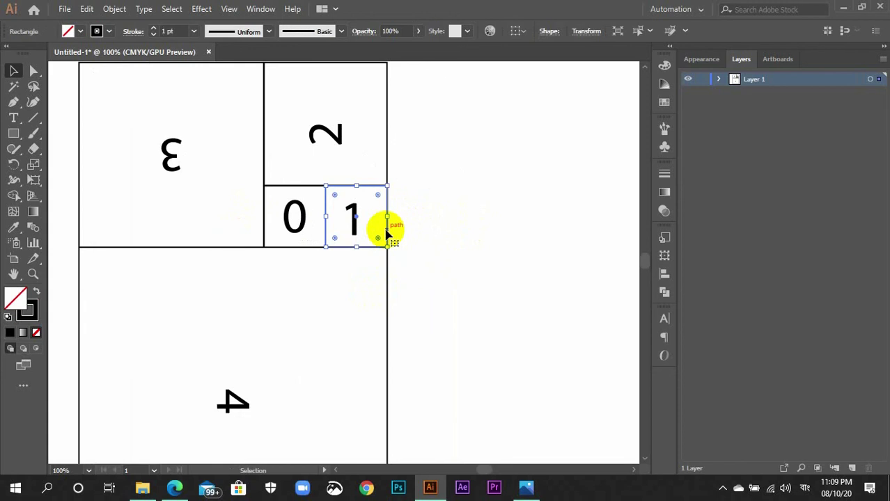
key(super+space)
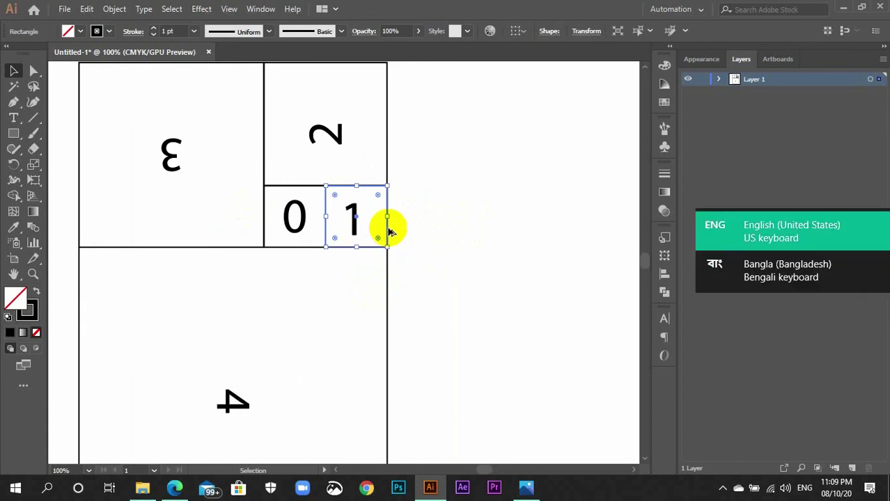
key(super+space)
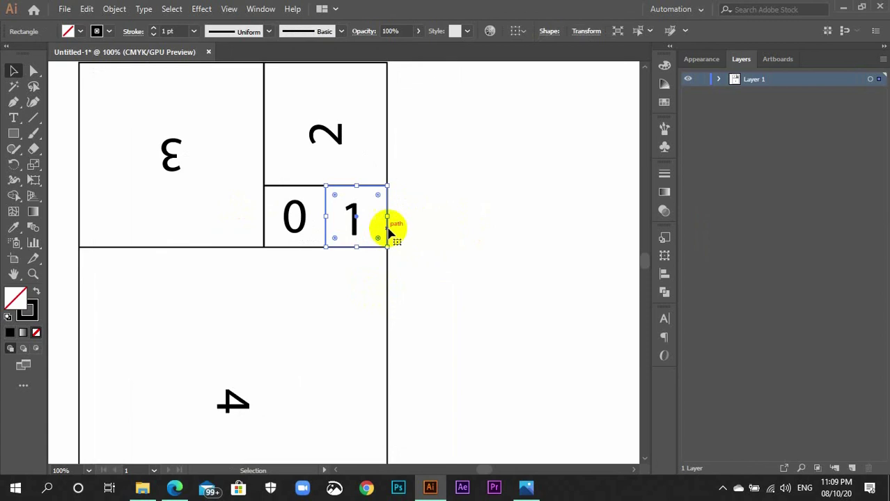
drag(384, 229, 448, 230)
scroll(478, 248, up, 2)
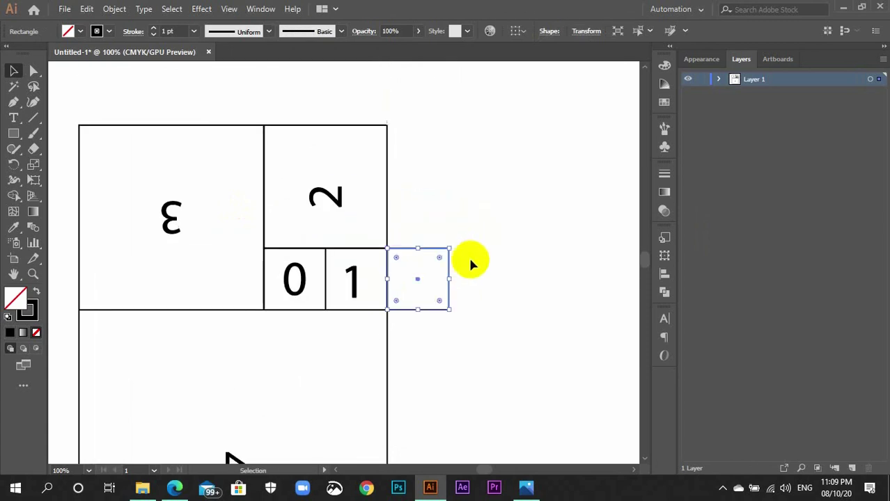
drag(449, 296, 446, 172)
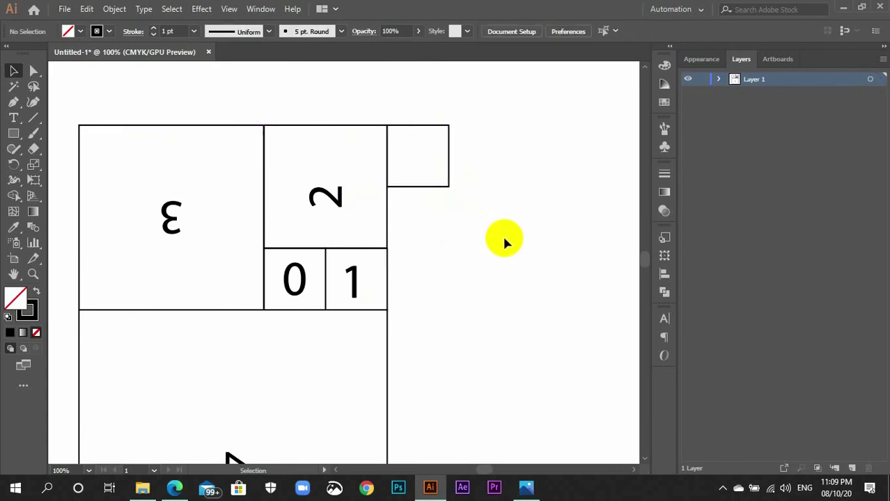
Step: Enlarge the new square so it spans the whole grid
key(ctrl+minus)
key(ctrl+minus)
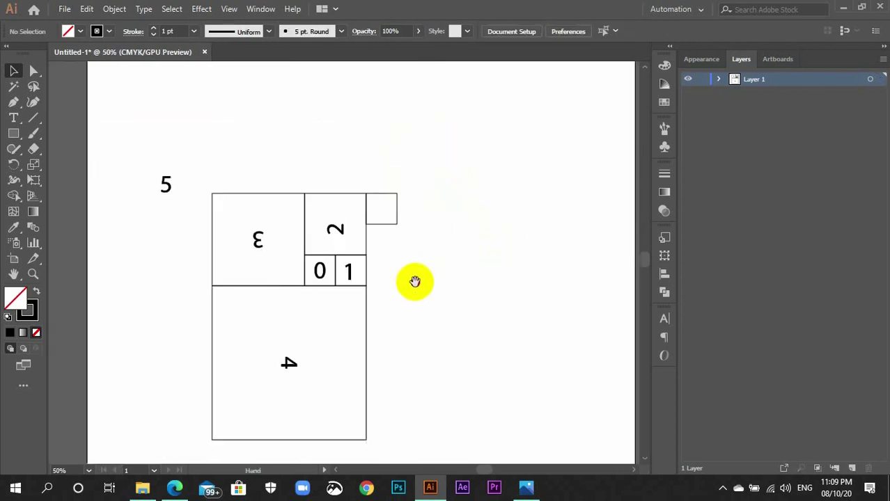
drag(413, 280, 380, 195)
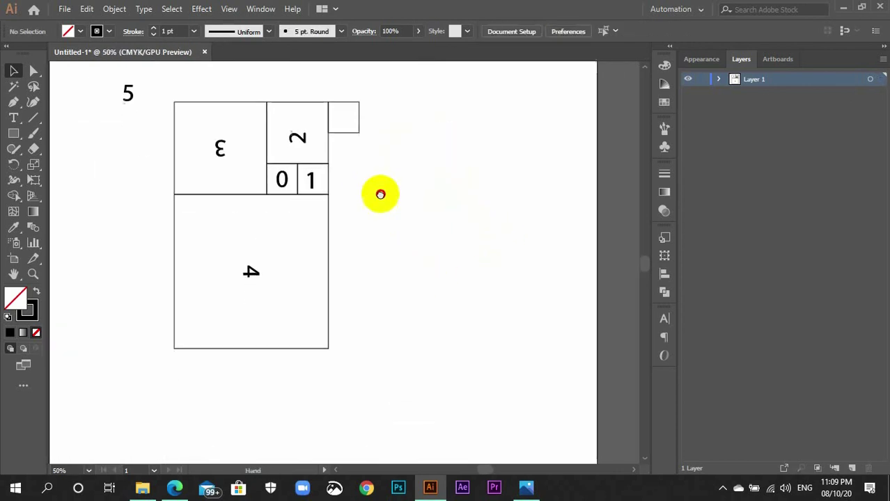
click(360, 133)
drag(359, 133, 573, 383)
click(531, 373)
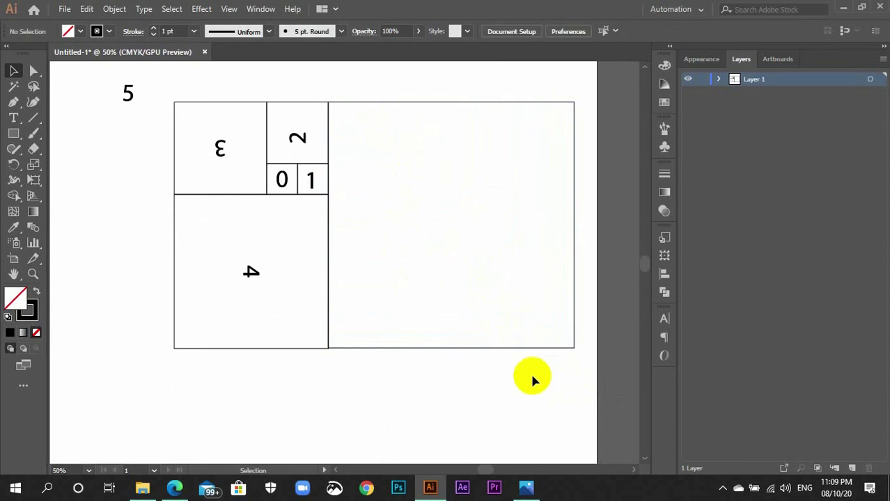
Step: Inspect the new square's edges up close and undo its last enlargement
key(ctrl+plus)
scroll(524, 373, down, 3)
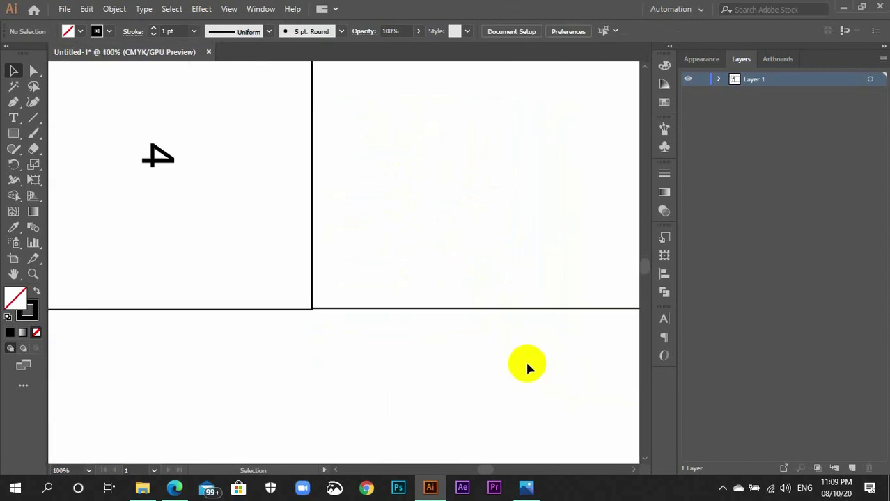
key(ctrl+minus)
key(ctrl+minus)
key(ctrl+minus)
scroll(518, 350, up, 1)
scroll(517, 348, up, 1)
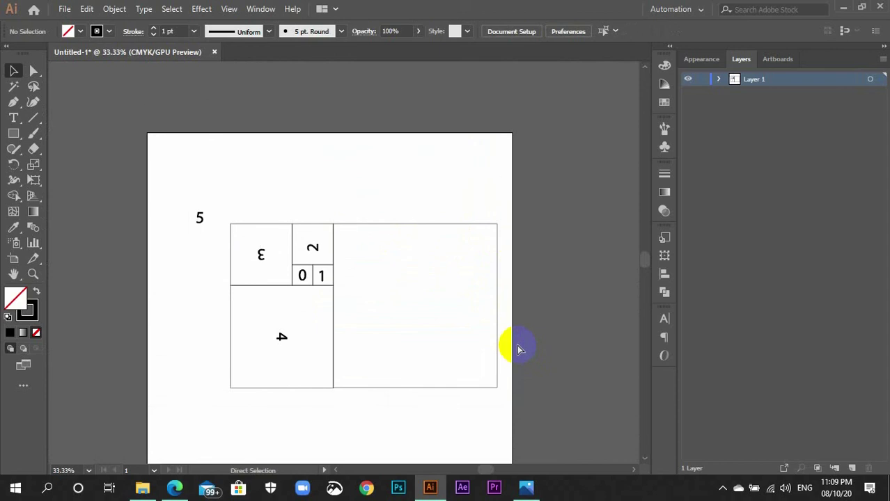
key(ctrl+z)
mouse_move(355, 245)
mouse_down()
mouse_move(502, 407)
mouse_move(495, 395)
mouse_up()
key(ctrl+plus)
key(ctrl+plus)
key(ctrl+plus)
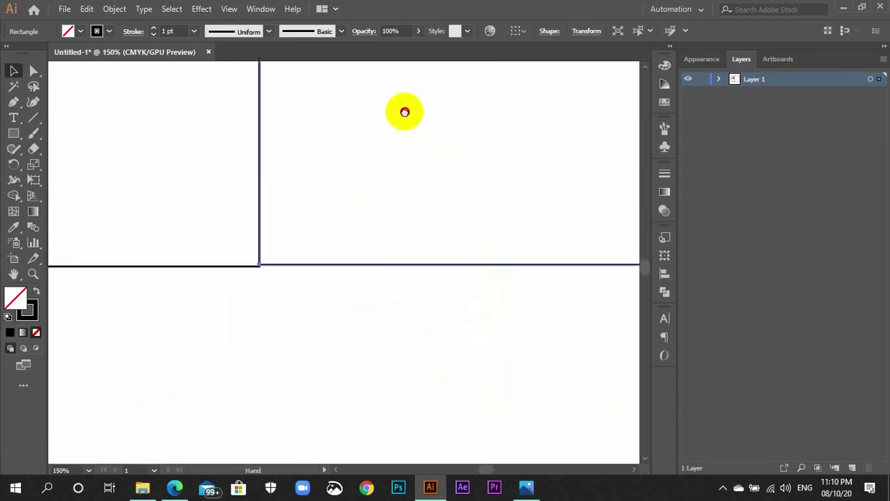
drag(355, 215, 264, 137)
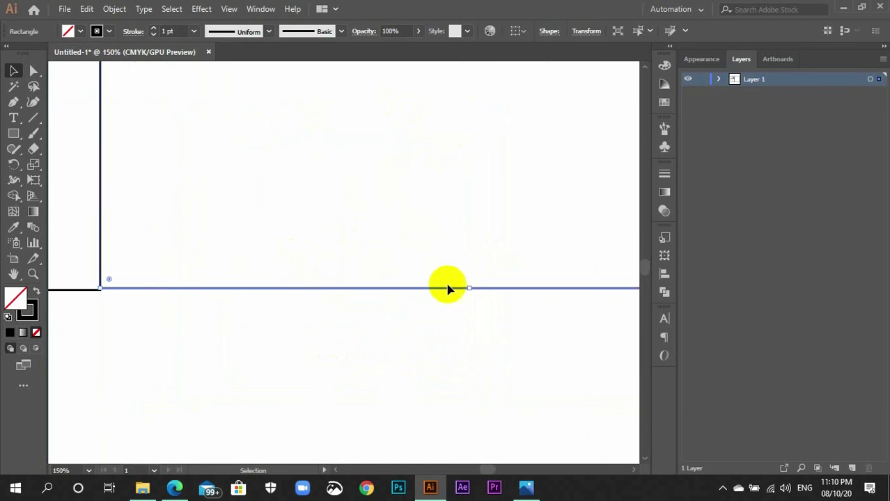
drag(469, 288, 469, 288)
click(441, 237)
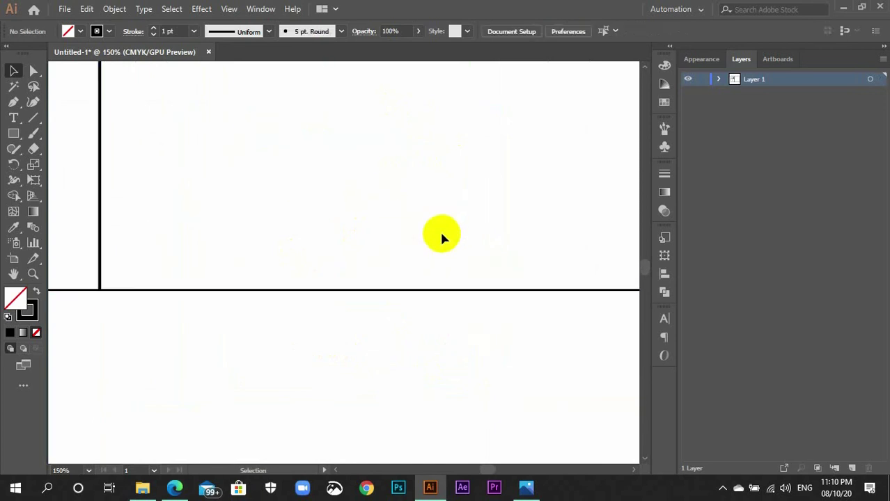
click(451, 289)
click(487, 240)
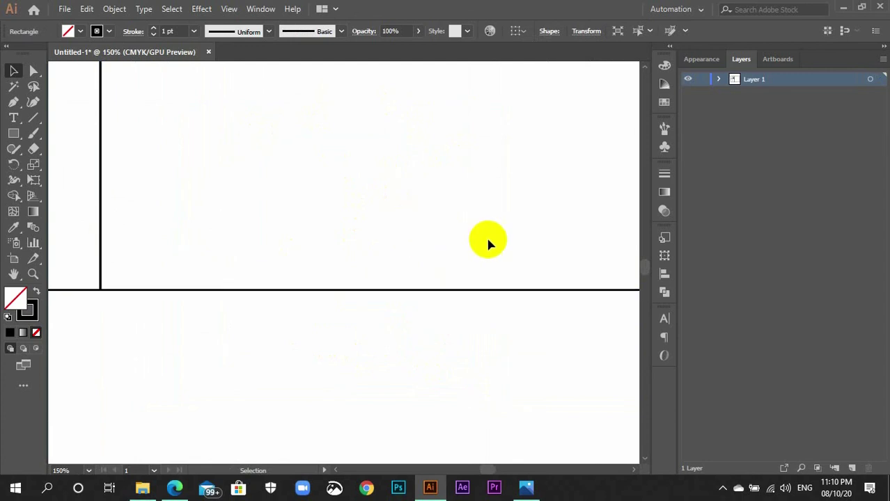
key(ctrl+minus)
key(ctrl+minus)
key(ctrl+minus)
key(ctrl+minus)
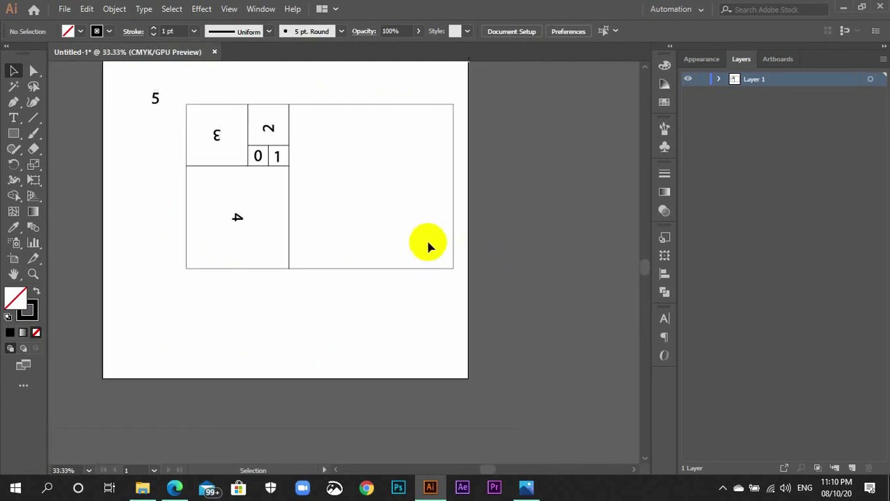
scroll(230, 190, up, 2)
mouse_move(160, 207)
mouse_down()
mouse_move(377, 293)
mouse_move(397, 288)
mouse_up()
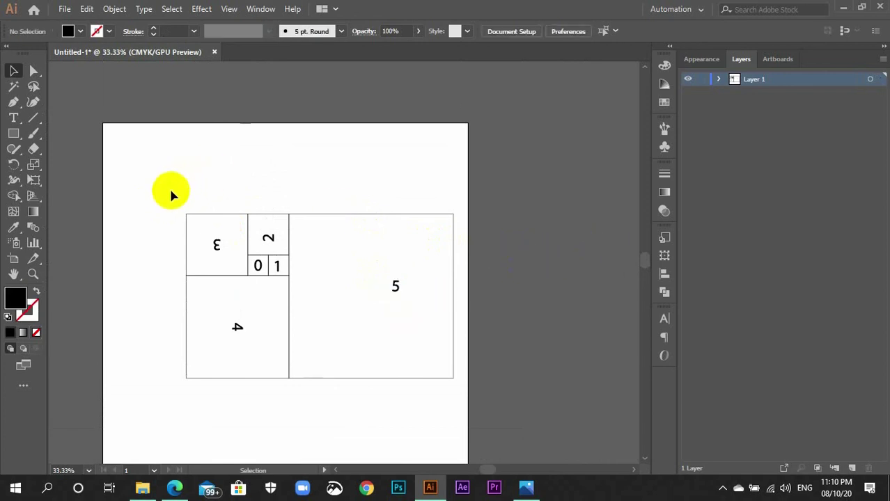
drag(170, 193, 489, 392)
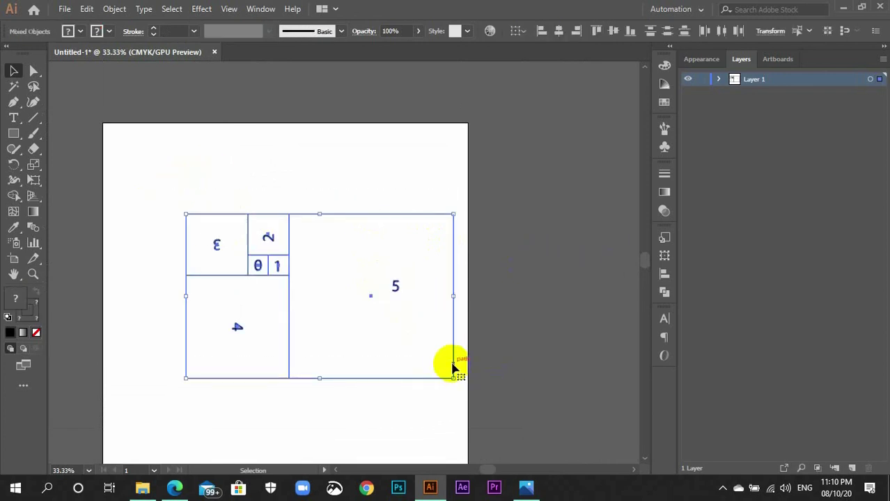
drag(452, 367, 428, 342)
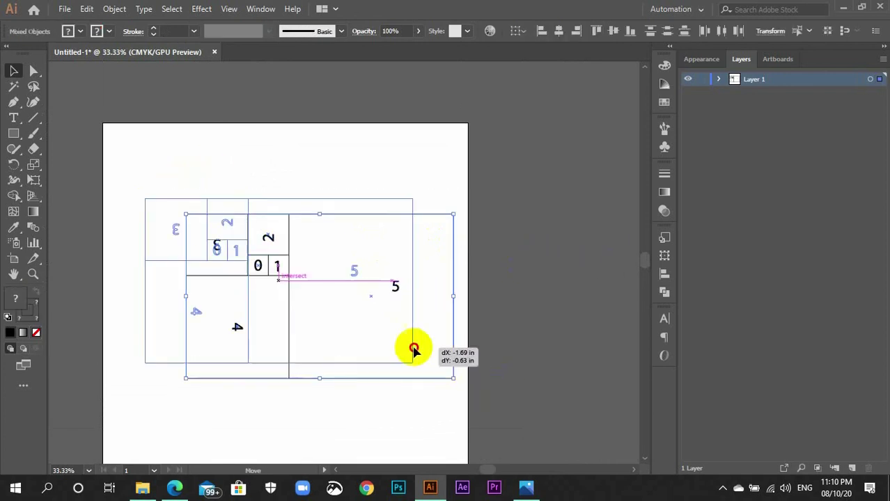
click(517, 245)
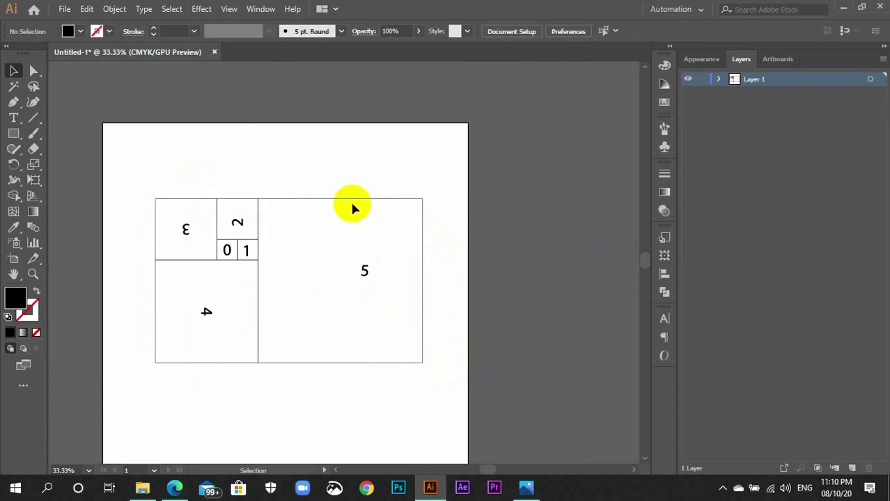
click(523, 487)
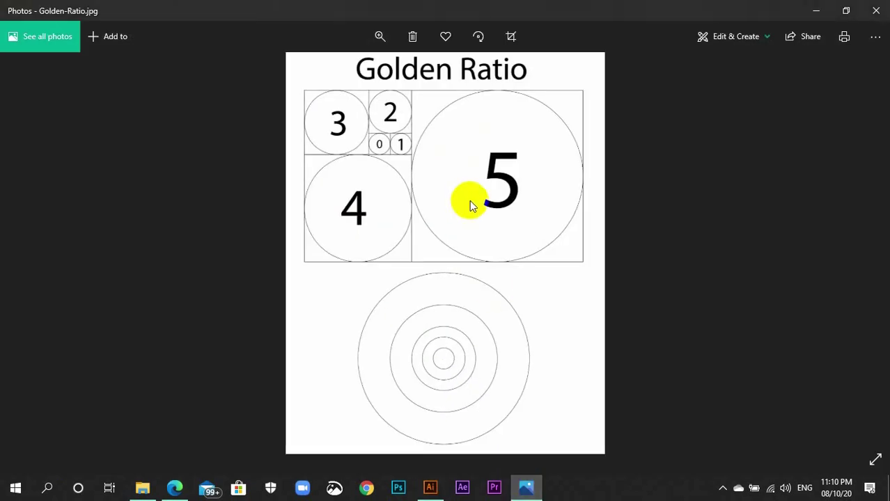
Step: Select the digit labels 5, 4, 0, 1, 2 and 3, group them, and delete them
click(816, 11)
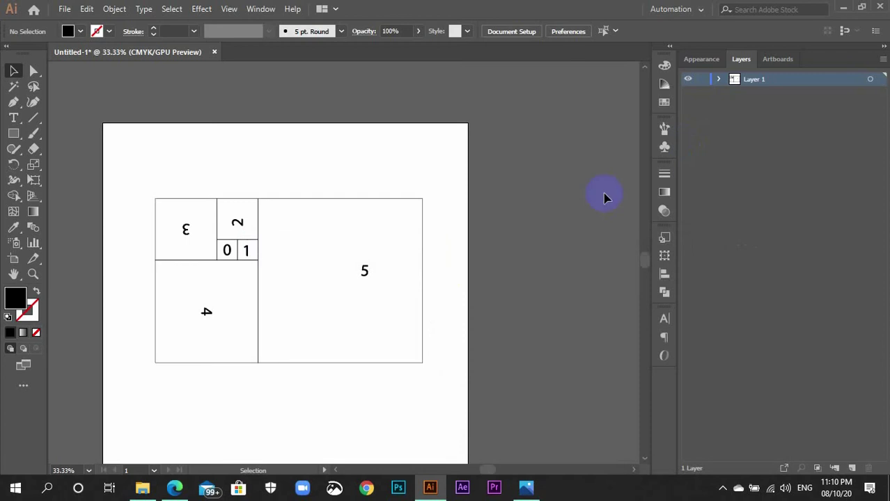
click(365, 272)
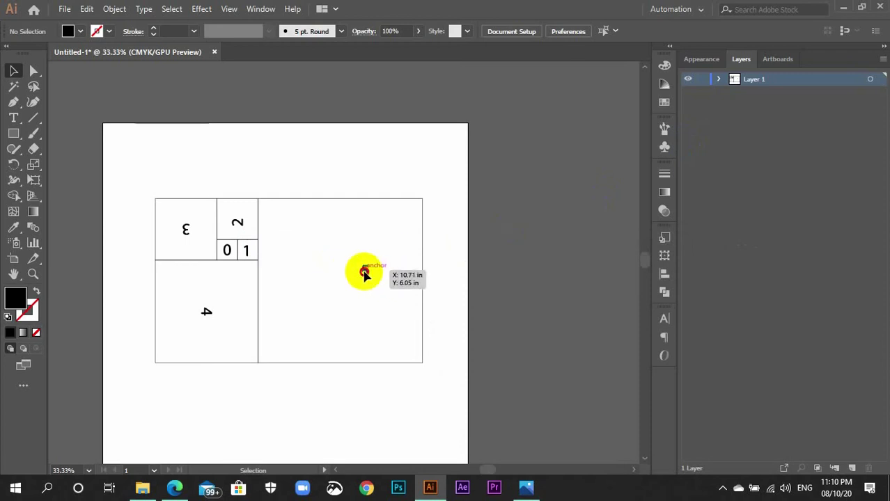
shift+click(207, 315)
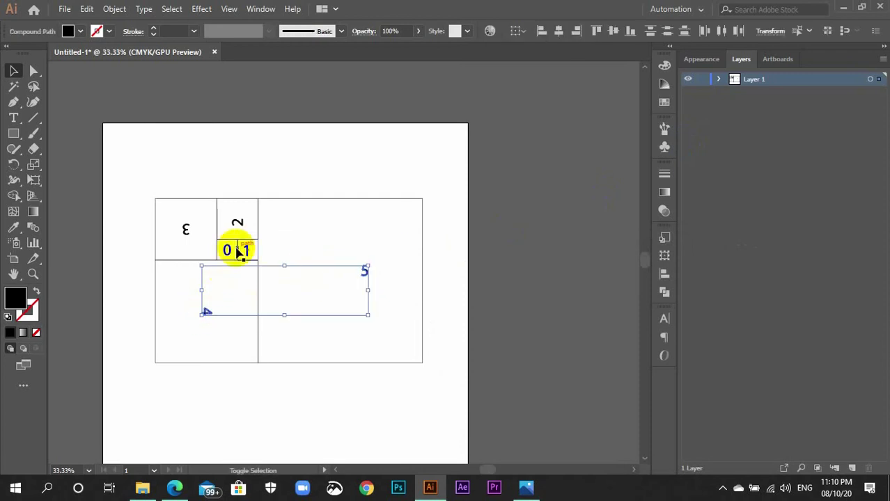
shift+click(234, 252)
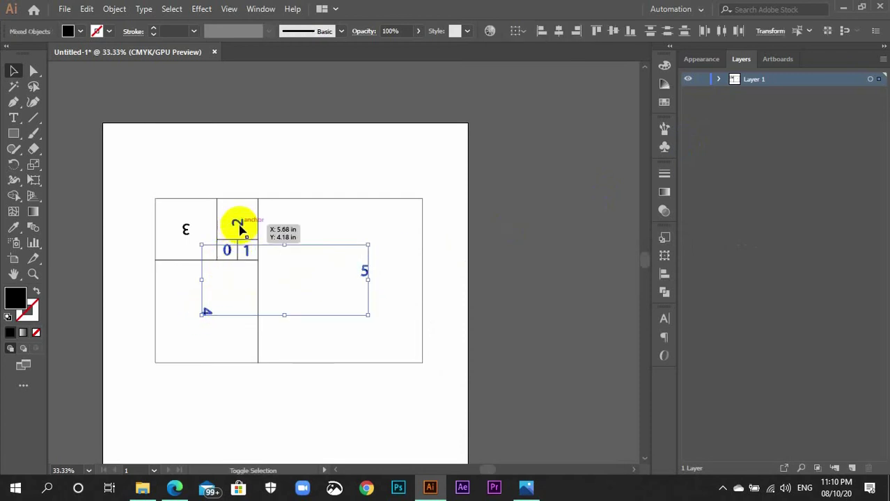
shift+click(238, 224)
shift+click(186, 231)
key(ctrl+g)
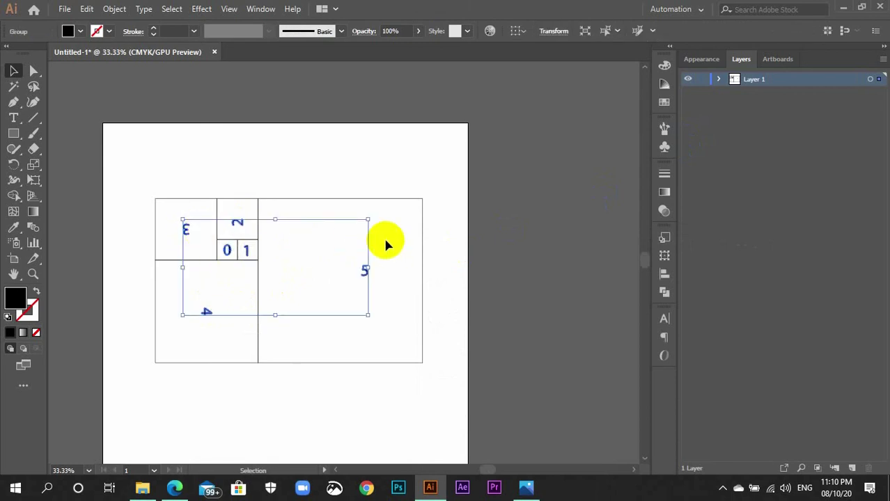
key(Delete)
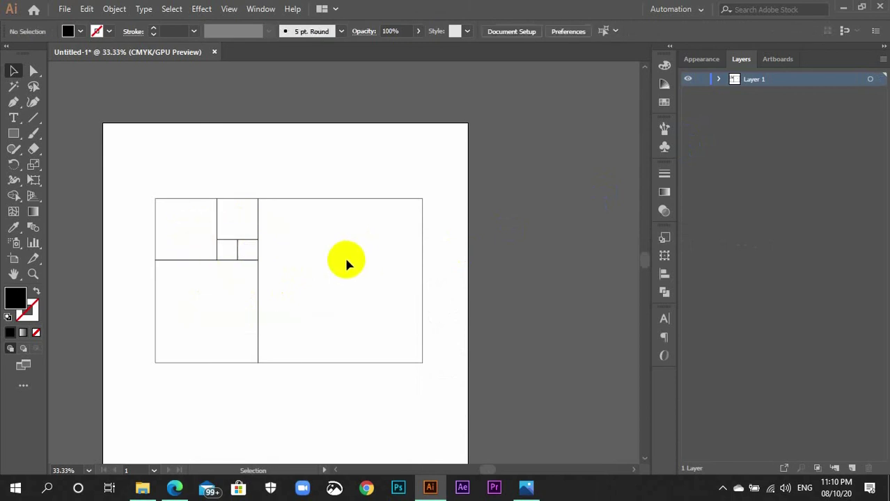
Step: Zoom to 300% on the two smallest squares and switch to the Ellipse tool (L)
key(ctrl+equal)
key(ctrl+equal)
mouse_move(266, 272)
mouse_down()
mouse_move(454, 275)
mouse_move(468, 264)
mouse_up()
key(ctrl+equal)
key(ctrl+equal)
key(ctrl+equal)
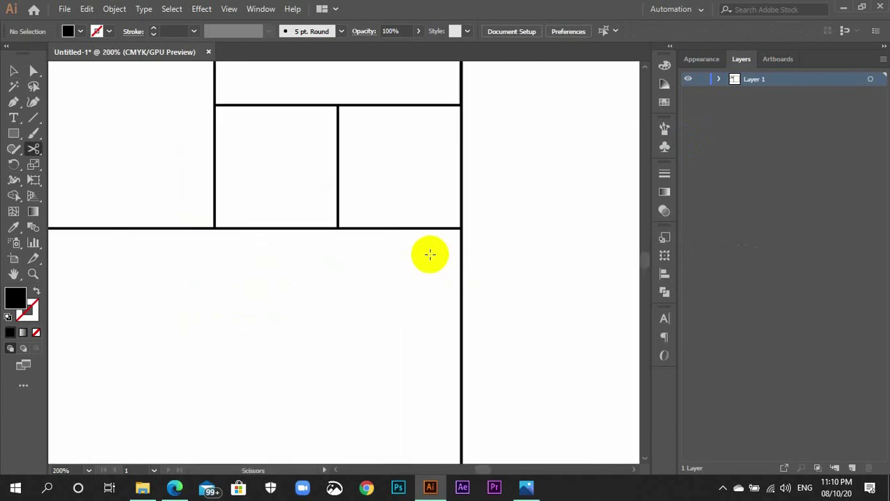
scroll(425, 251, up, 3)
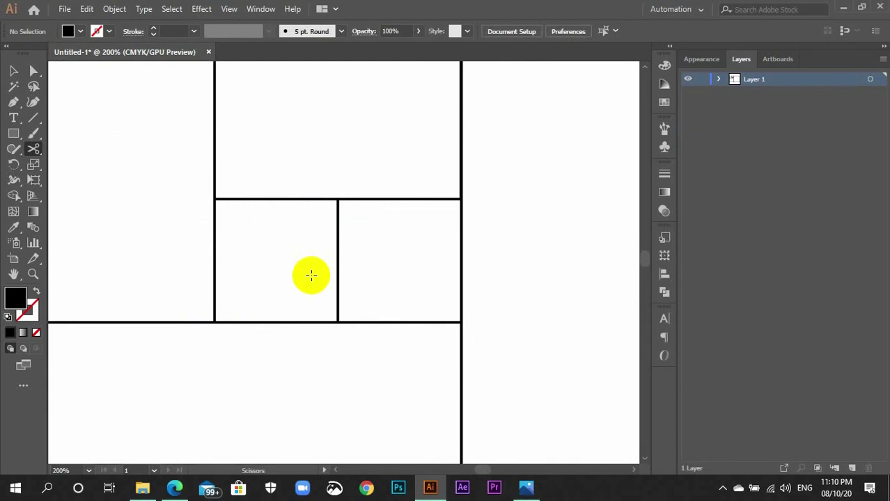
key(ctrl+equal)
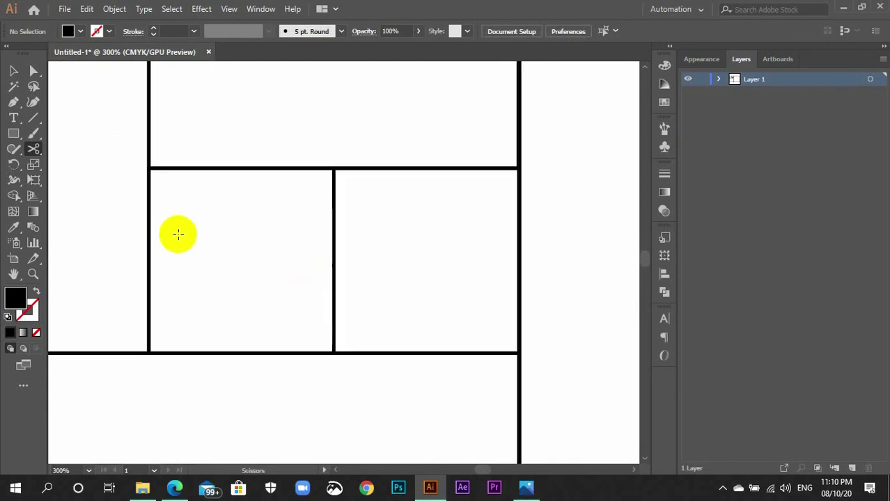
key(l)
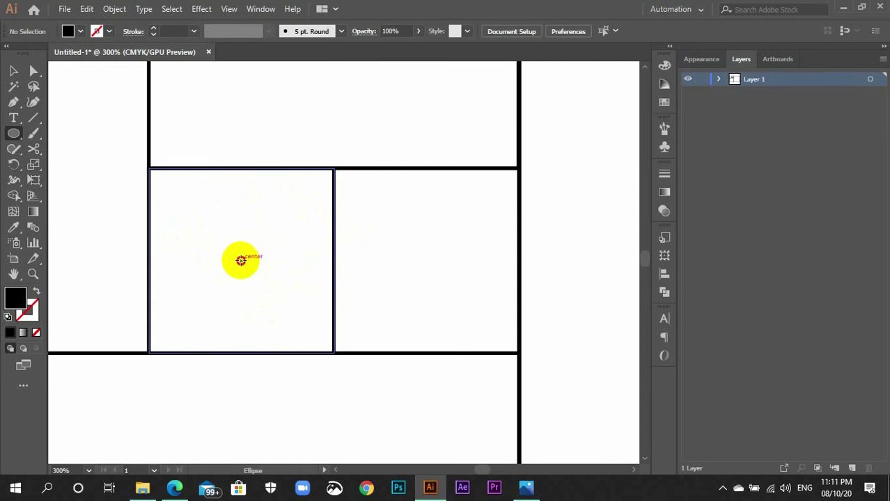
Step: Draw a circle filling the left smallest square, outline only with no fill
drag(241, 261, 334, 348)
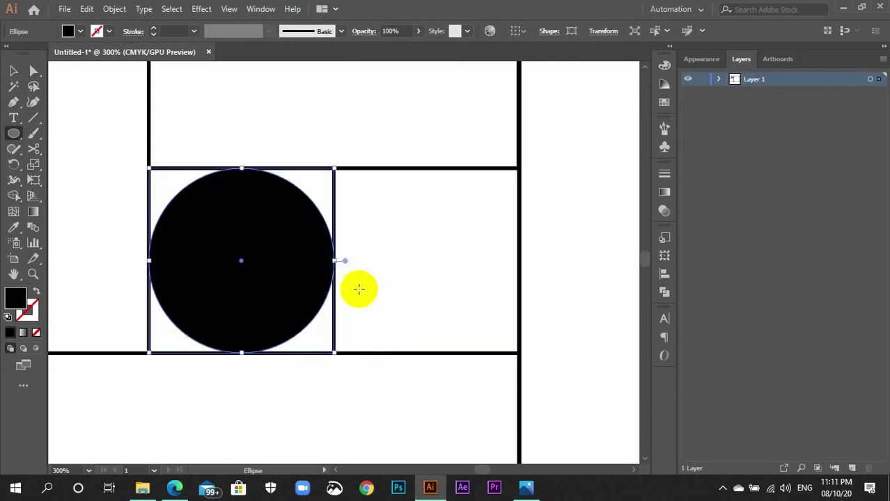
click(35, 292)
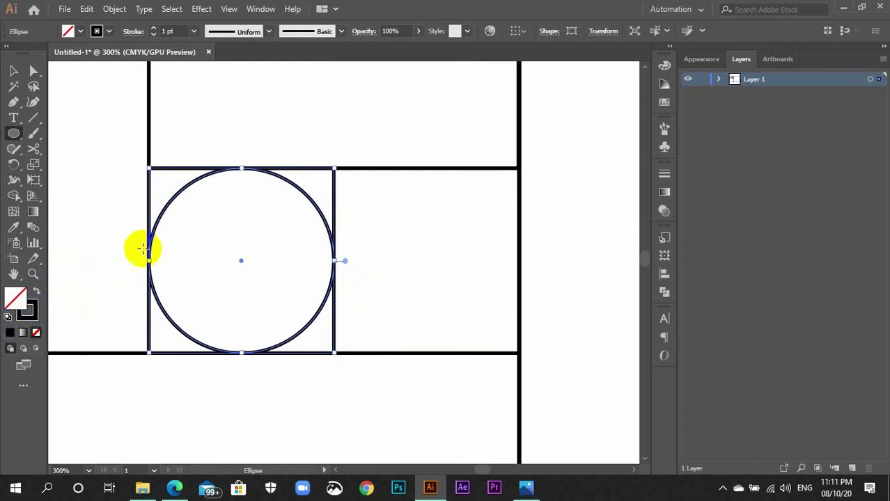
key(v)
click(398, 257)
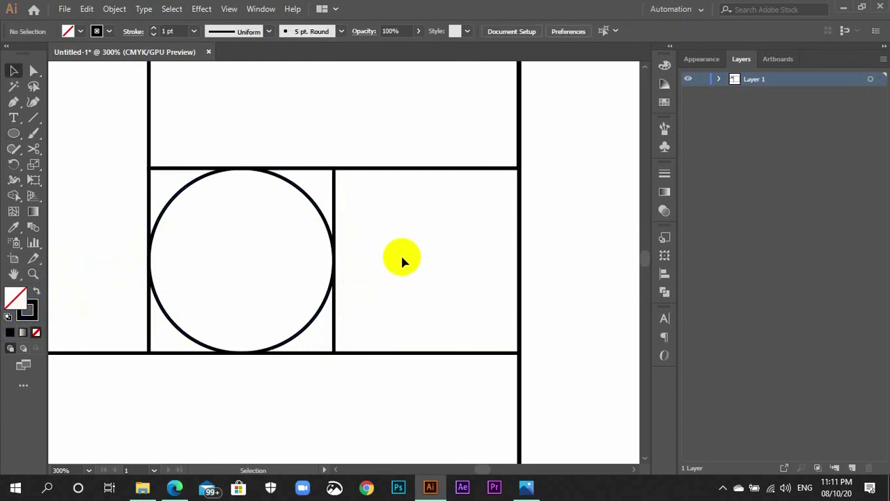
drag(393, 262, 308, 264)
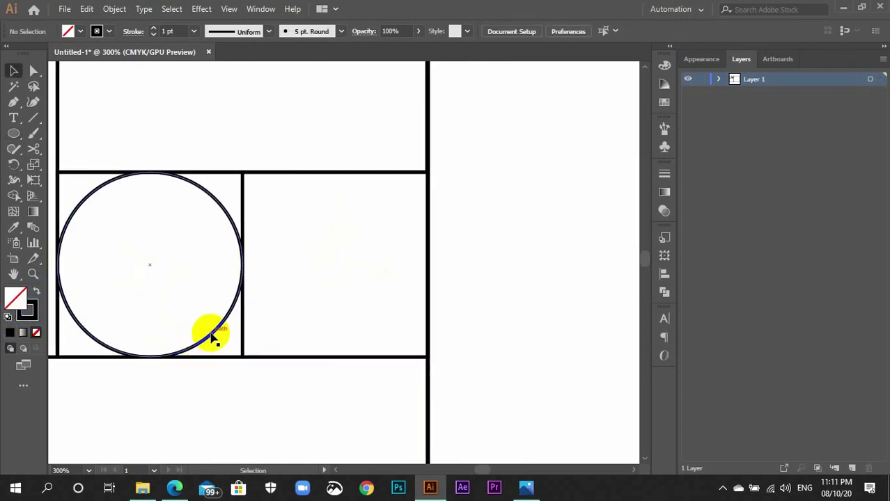
Step: Draw a circle in the right smallest square, redrawing it after a misdrawn attempt
key(l)
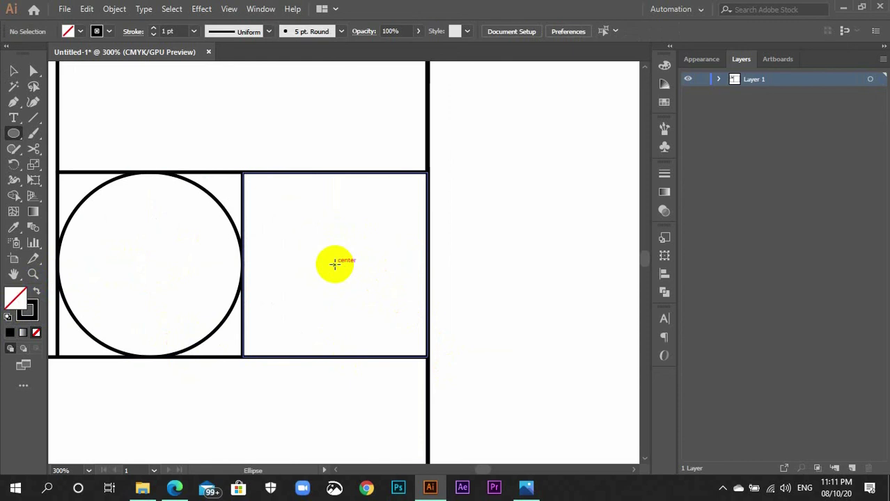
drag(335, 264, 427, 346)
key(v)
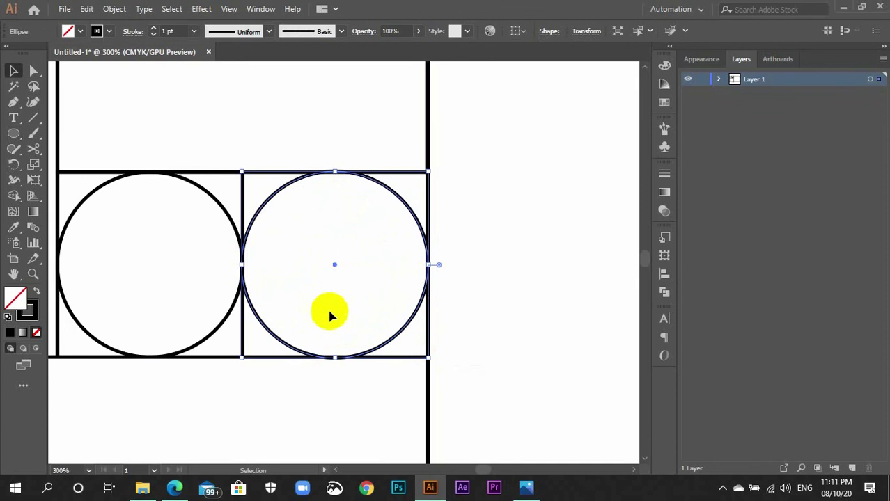
click(350, 282)
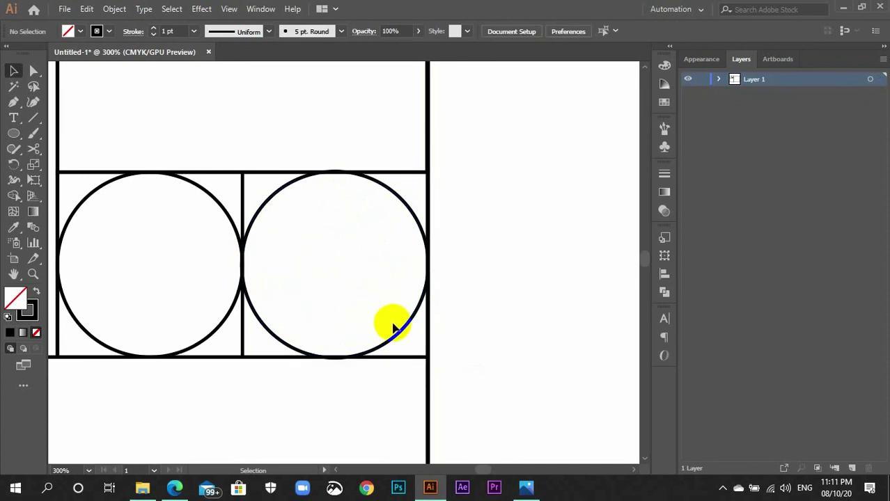
key(ctrl+z)
key(l)
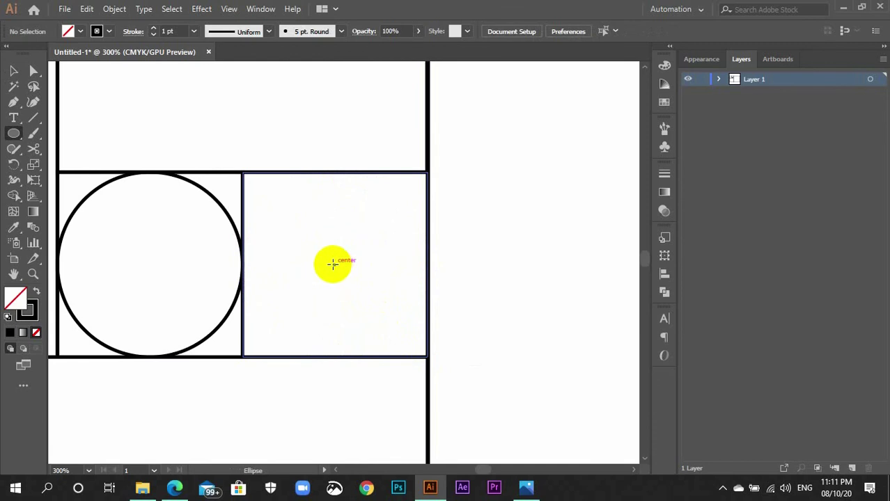
drag(333, 264, 414, 355)
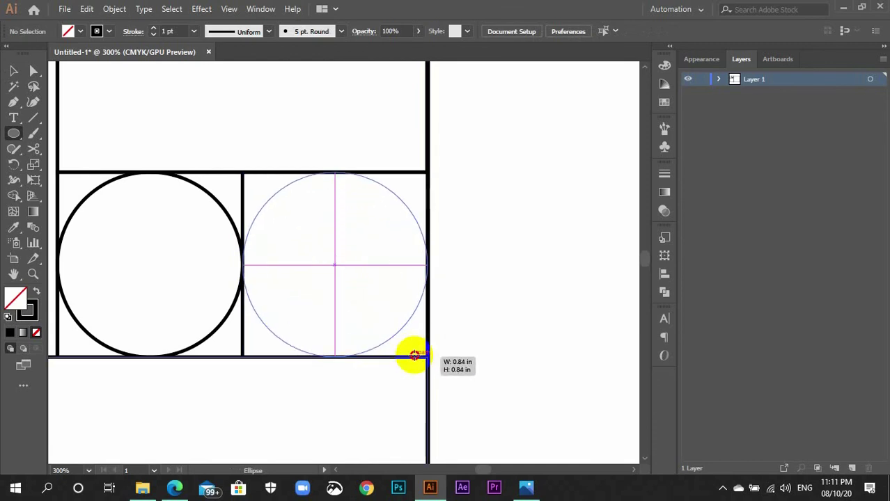
Step: Draw a circle inscribed in the square above the smallest pair
key(v)
click(353, 261)
scroll(354, 263, up, 1)
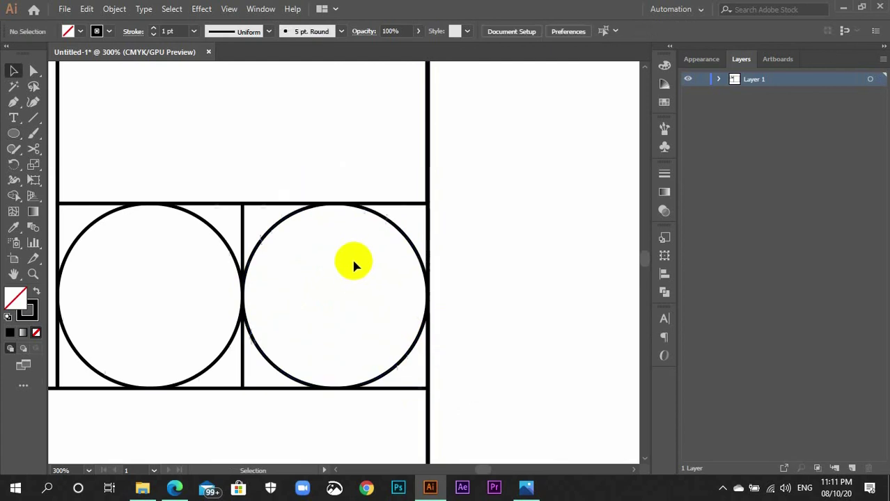
scroll(341, 248, up, 3)
mouse_move(328, 232)
mouse_down()
mouse_move(418, 336)
mouse_move(418, 323)
mouse_up()
key(l)
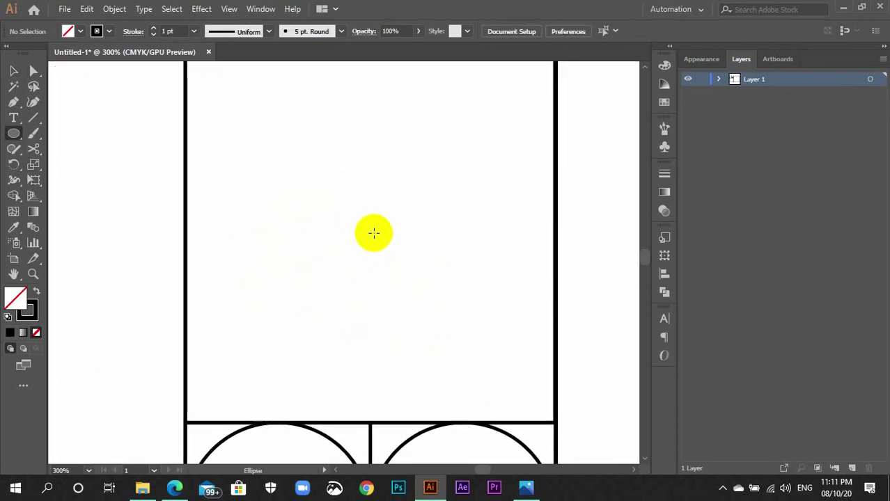
drag(369, 238, 510, 422)
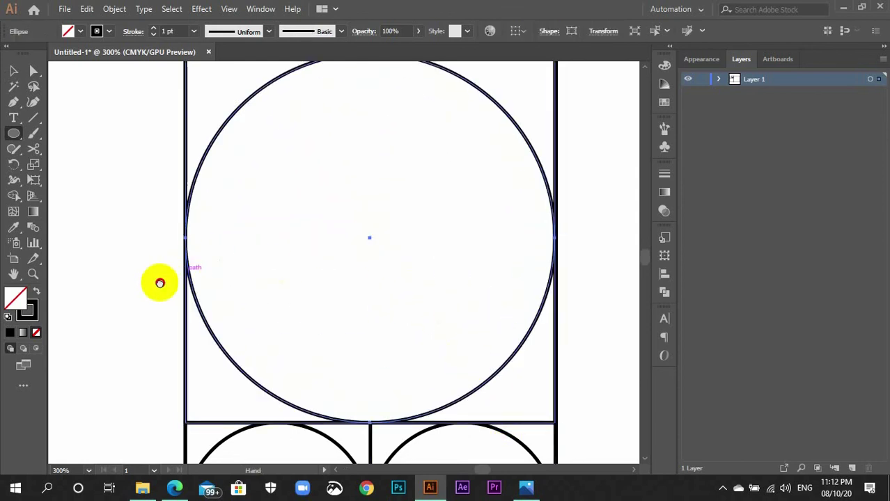
Step: Zoom out to 200% and draw a circle about 2.53 in wide in the larger left square
drag(159, 283, 452, 193)
key(ctrl+minus)
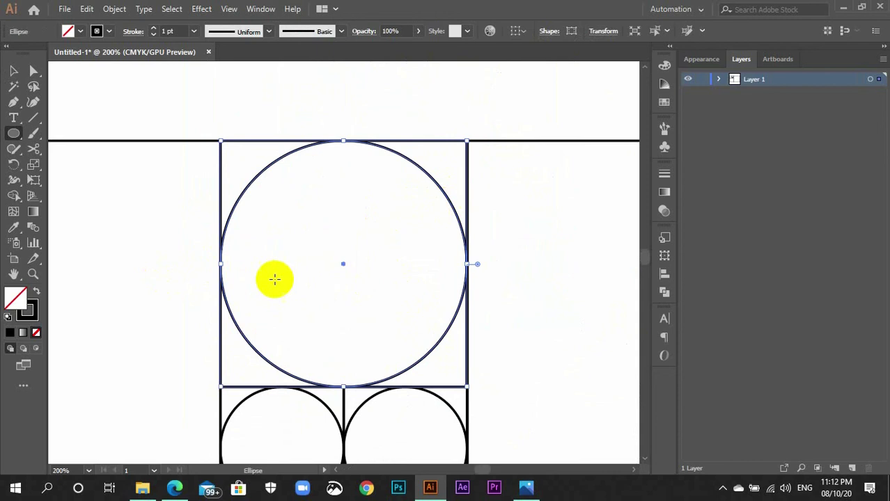
mouse_move(195, 298)
mouse_down()
mouse_move(401, 168)
mouse_move(463, 235)
mouse_move(463, 200)
mouse_up()
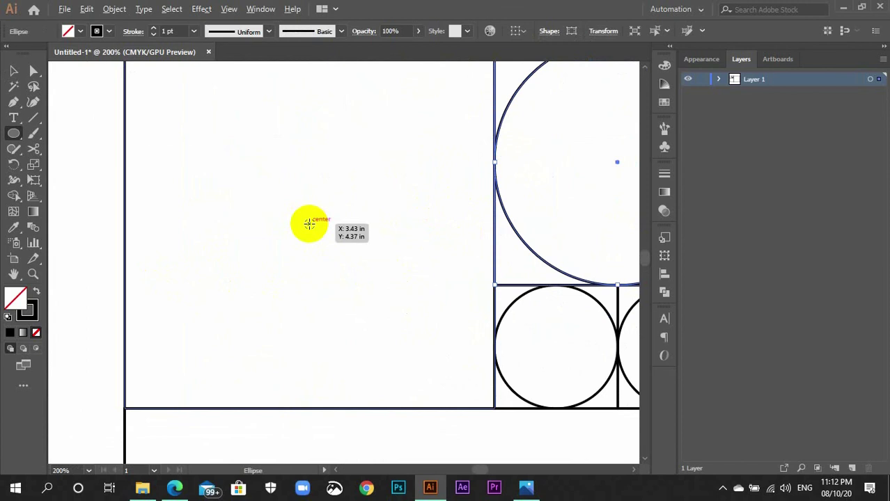
drag(309, 223, 461, 405)
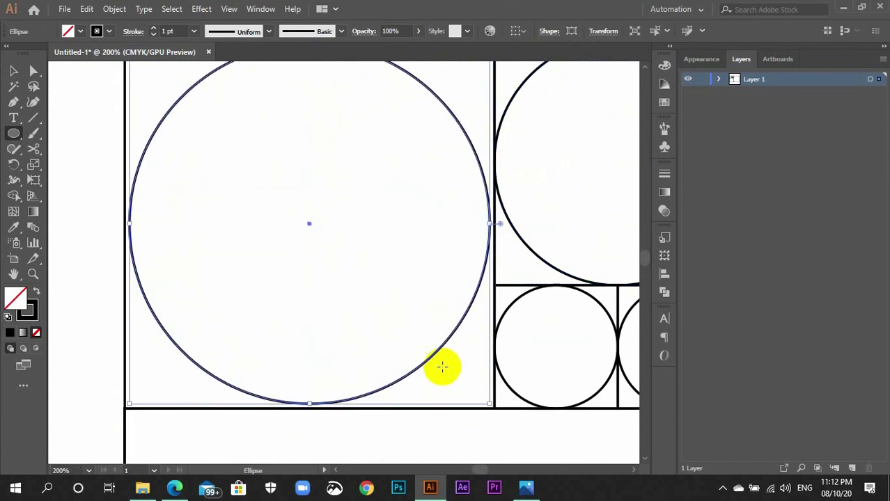
key(ctrl+z)
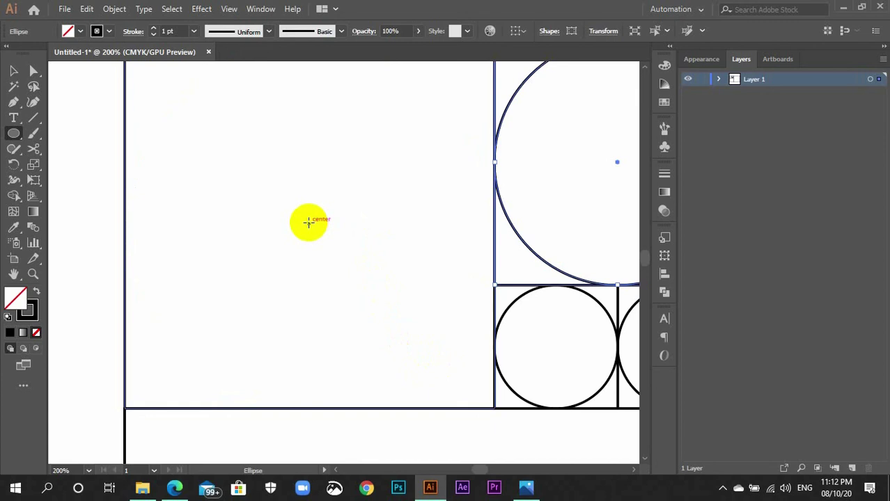
drag(309, 223, 451, 410)
key(v)
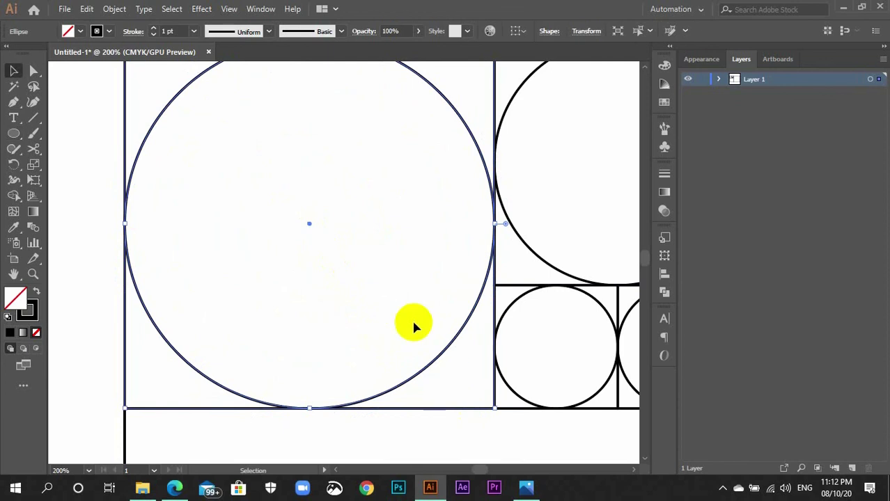
click(389, 290)
scroll(391, 296, down, 3)
scroll(394, 308, down, 3)
Step: Draw a circle inscribed in the empty lower left square
scroll(394, 309, down, 2)
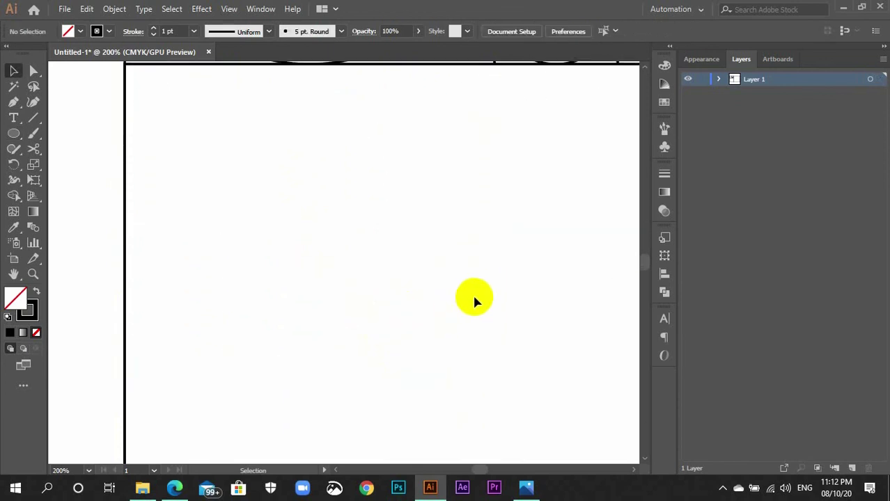
scroll(471, 299, down, 1)
scroll(479, 298, down, 2)
scroll(446, 293, up, 2)
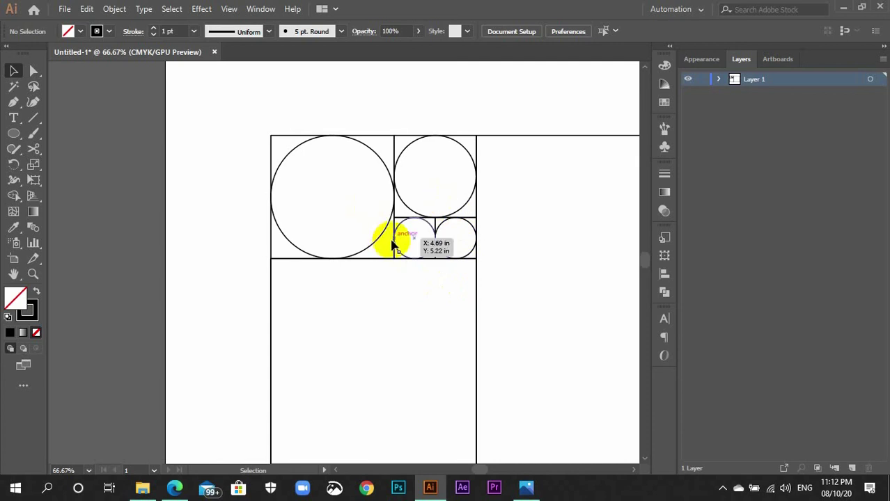
scroll(421, 279, down, 3)
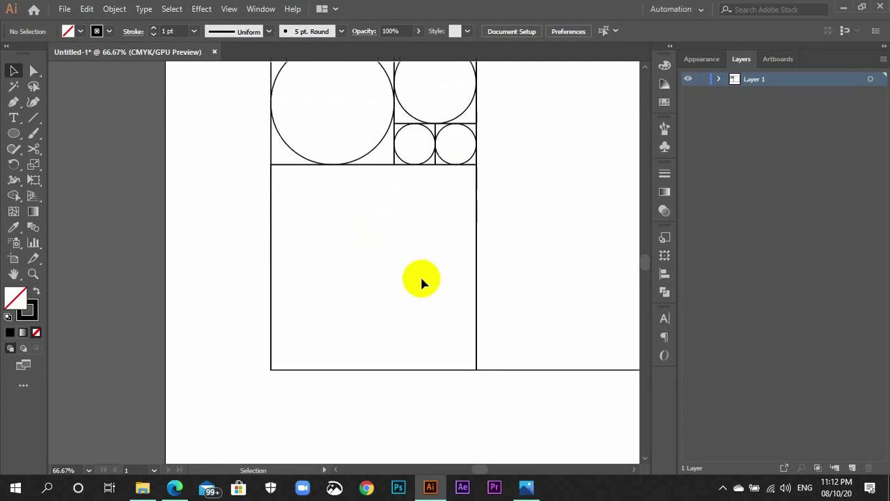
scroll(421, 279, down, 2)
key(ctrl+plus)
key(ctrl+plus)
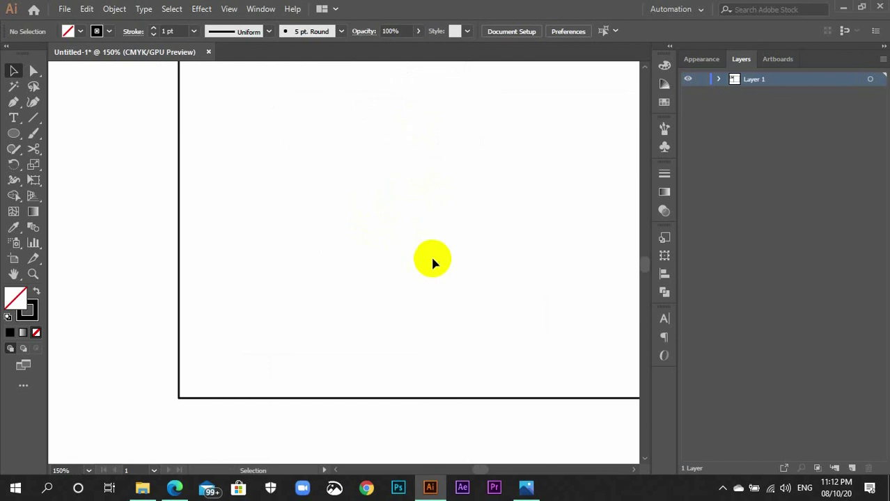
mouse_move(453, 258)
mouse_down()
mouse_move(326, 298)
mouse_move(369, 293)
mouse_up()
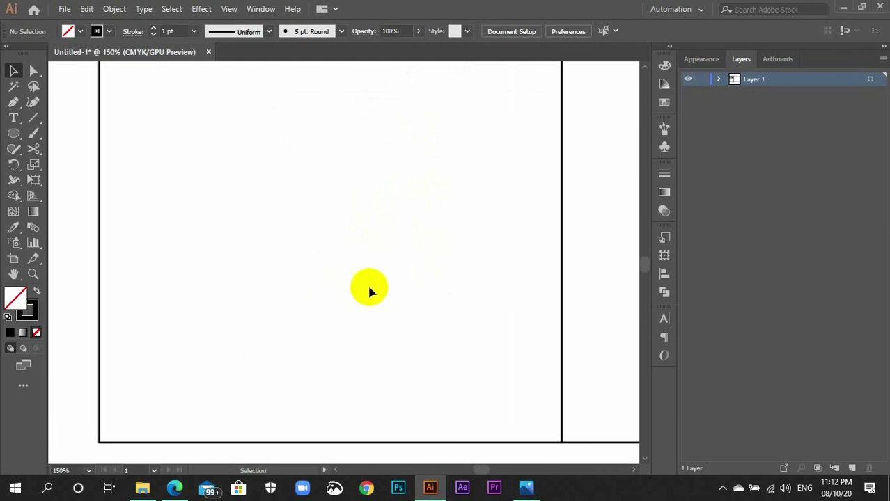
key(l)
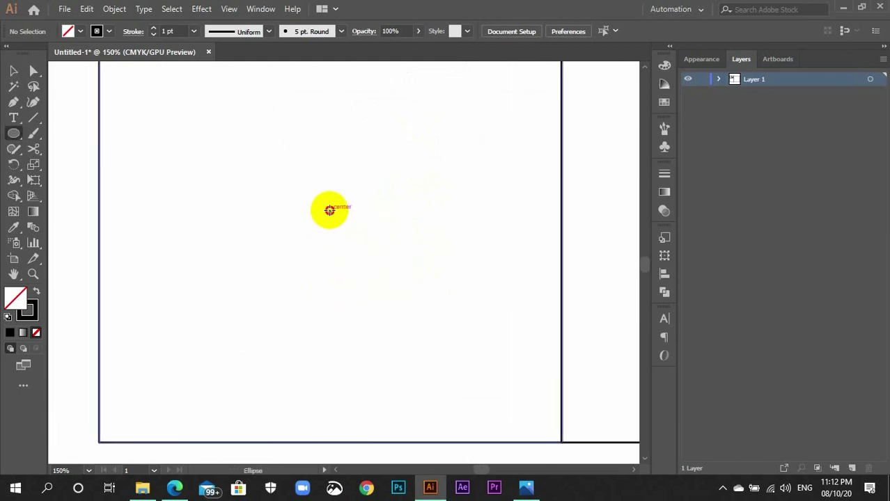
drag(330, 211, 514, 437)
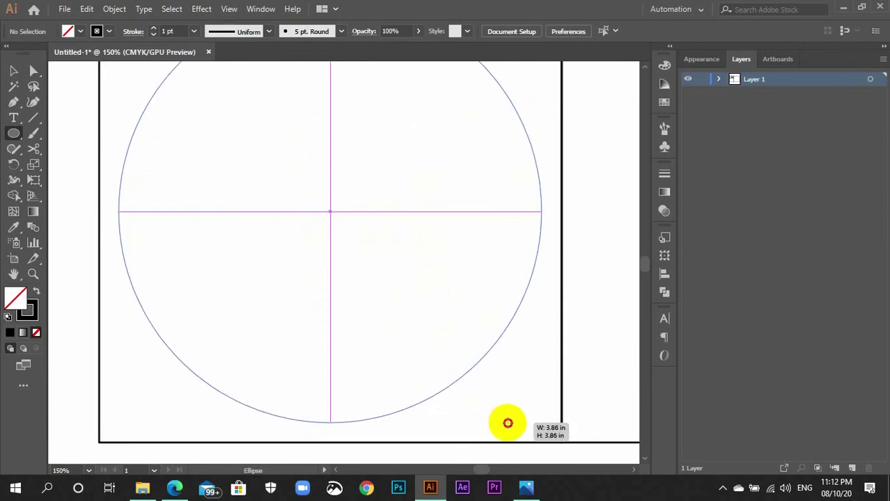
drag(514, 438, 516, 439)
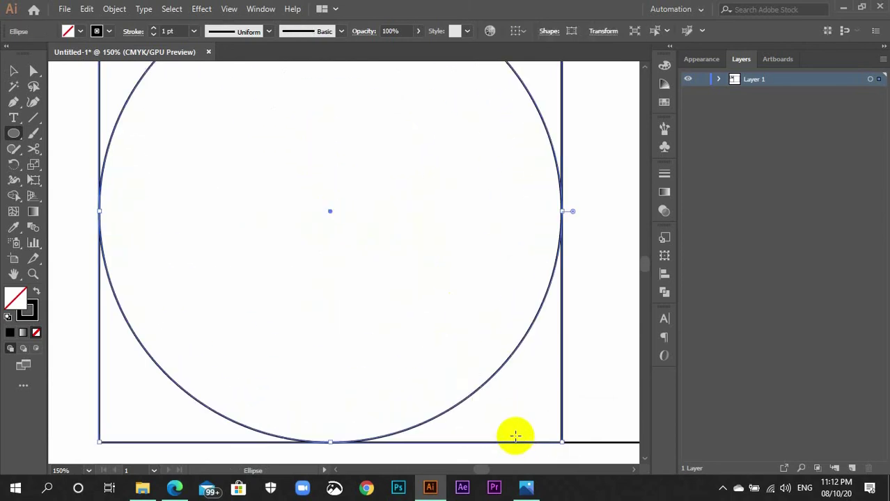
Step: Draw a 6.75 in circle filling the large right square
key(ctrl+minus)
key(ctrl+minus)
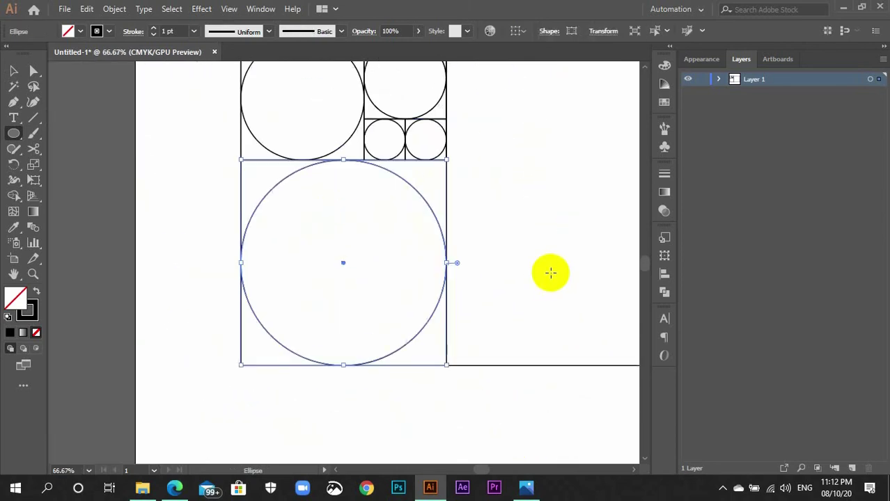
drag(550, 270, 337, 308)
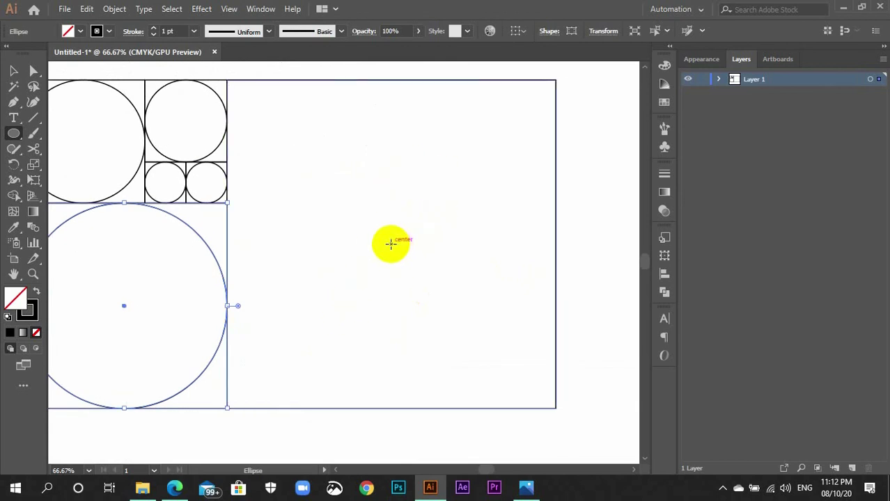
click(390, 243)
drag(391, 243, 497, 406)
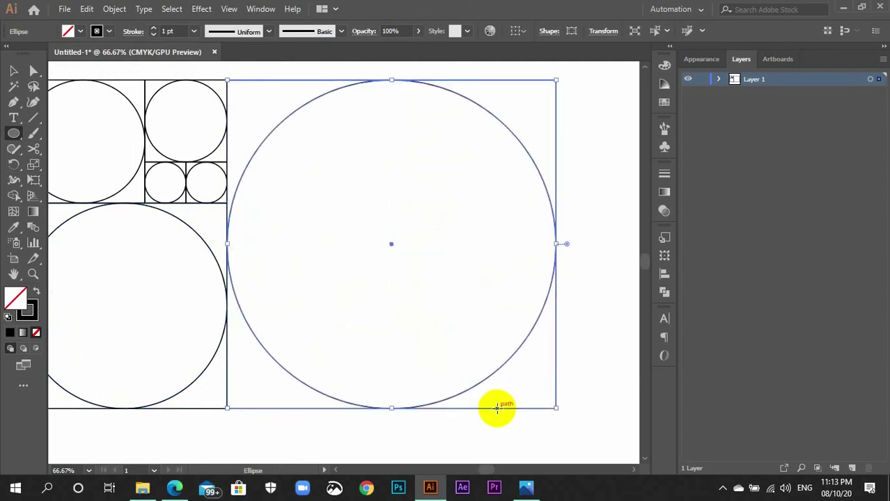
key(v)
click(468, 332)
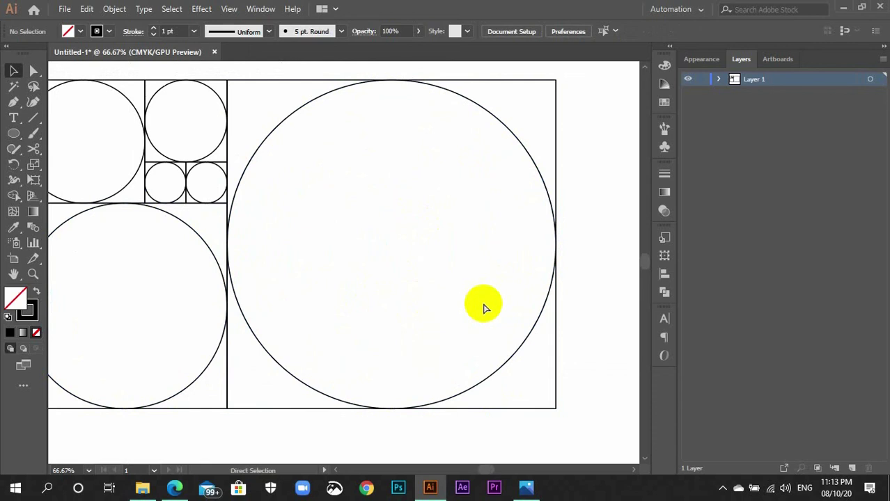
Step: Zoom out to the whole artboard and glance at the golden-ratio reference image
key(ctrl+minus)
key(ctrl+minus)
key(ctrl+minus)
click(525, 487)
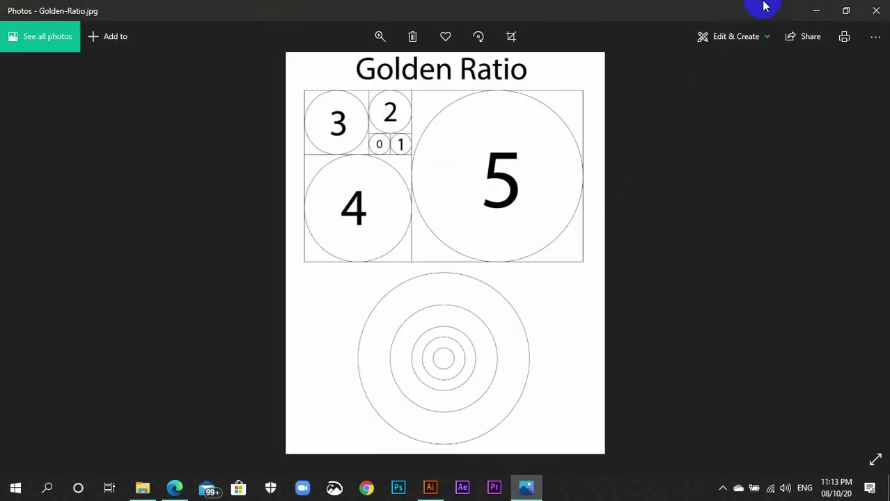
click(815, 10)
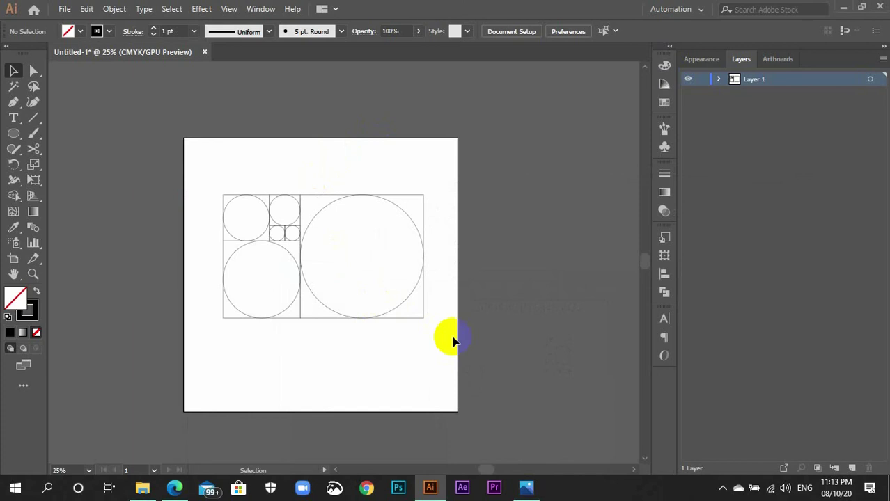
Step: Move the whole golden-ratio grid up toward the top of the artboard
scroll(432, 299, down, 3)
drag(216, 97, 431, 266)
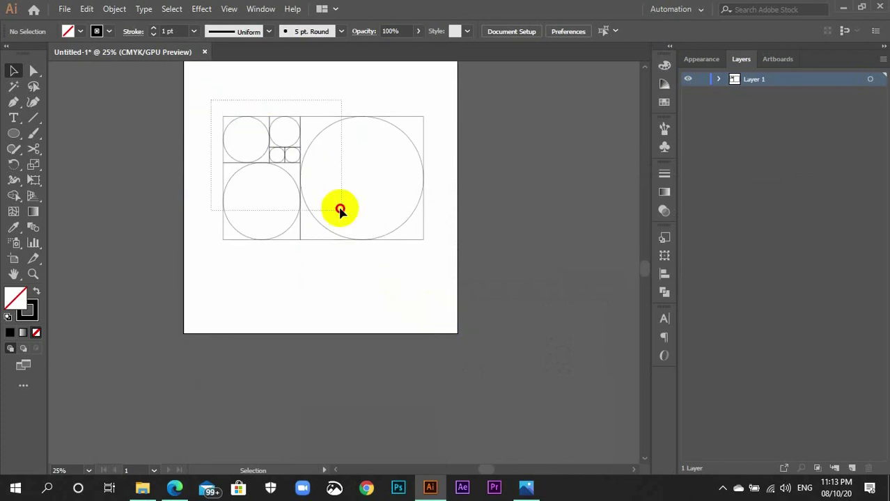
scroll(433, 270, up, 3)
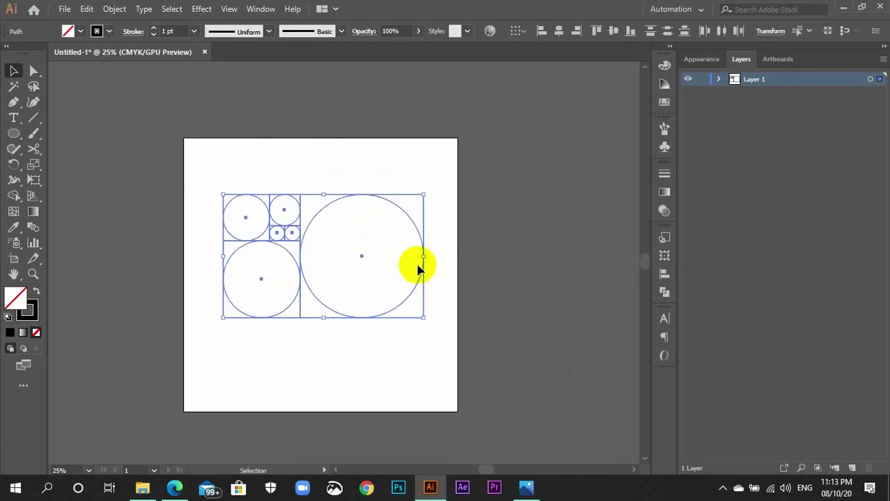
drag(405, 305, 407, 257)
click(426, 315)
Step: Copy the large right circle and the lower-left circle below the grid, sharing one centre
scroll(418, 319, down, 3)
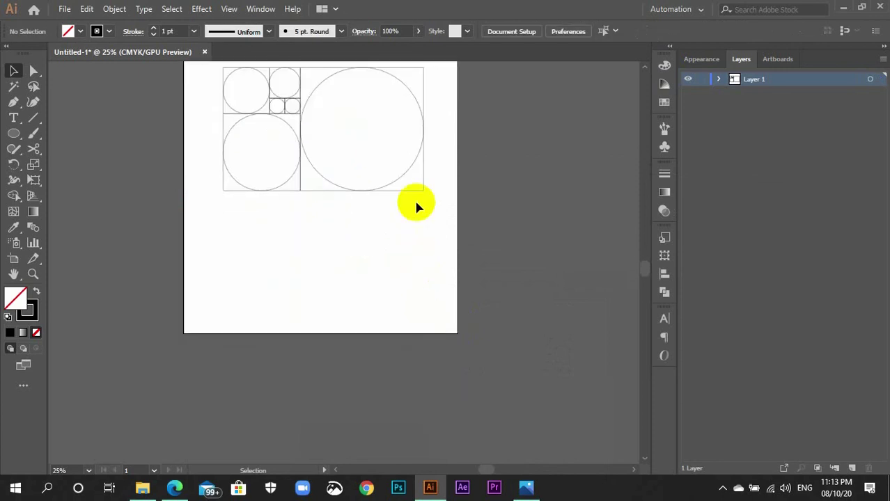
click(409, 174)
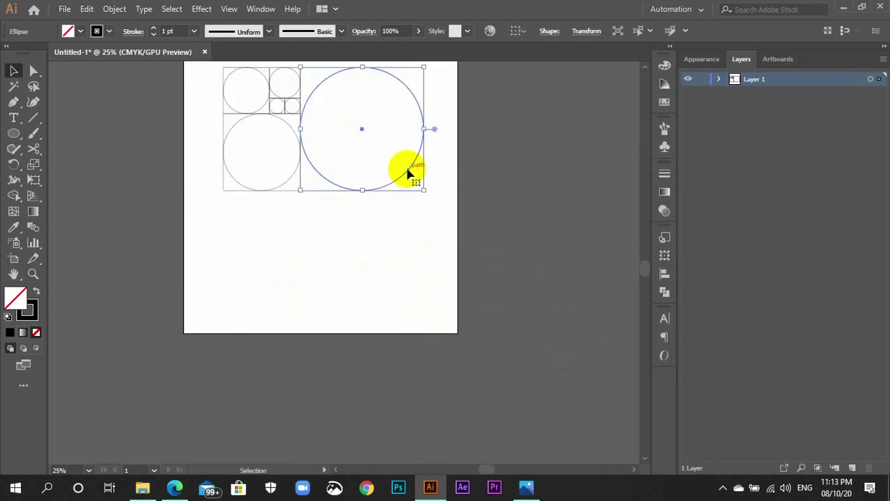
drag(409, 174, 369, 306)
click(417, 298)
click(294, 176)
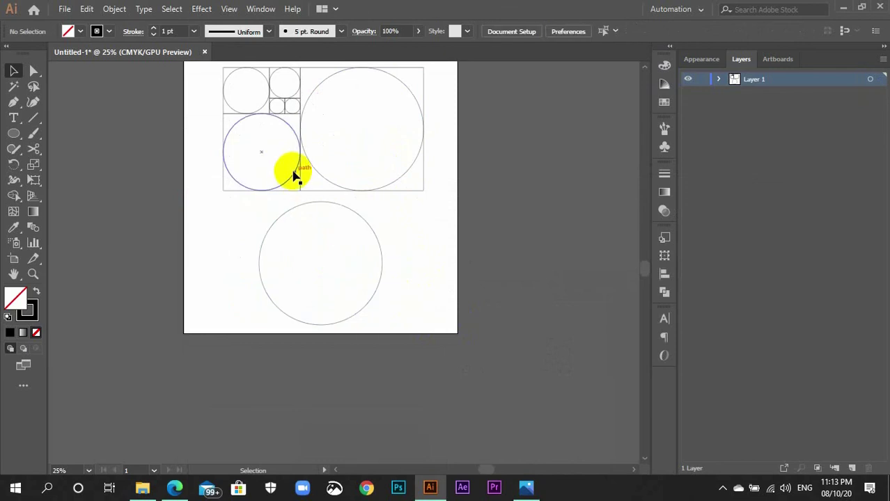
drag(294, 175, 351, 285)
click(408, 223)
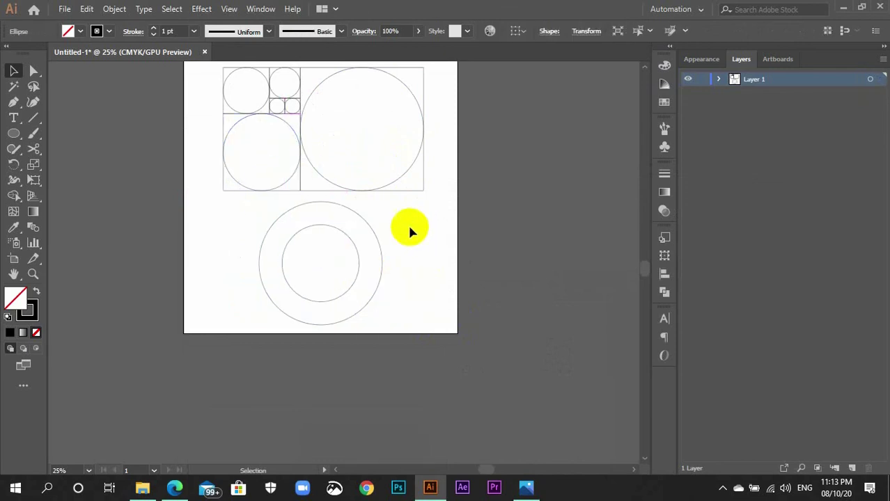
Step: Add copies of the top-left, small top and smallest circles to the concentric set
click(265, 108)
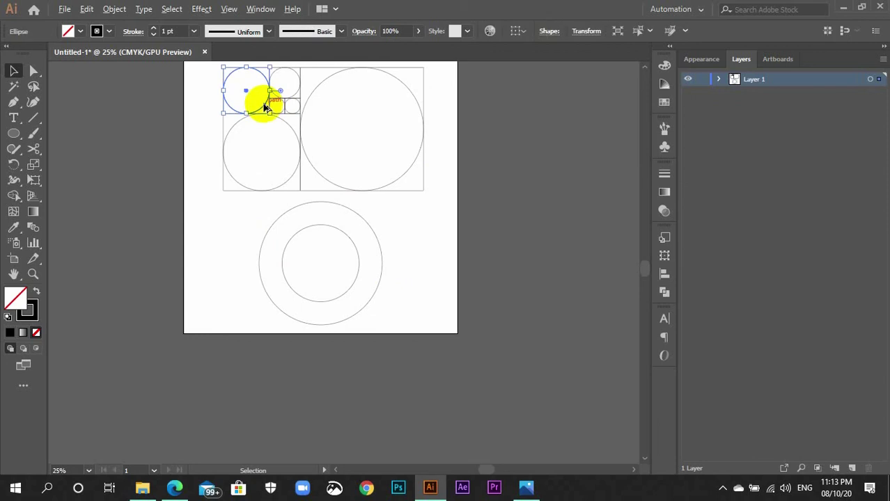
drag(267, 103, 341, 280)
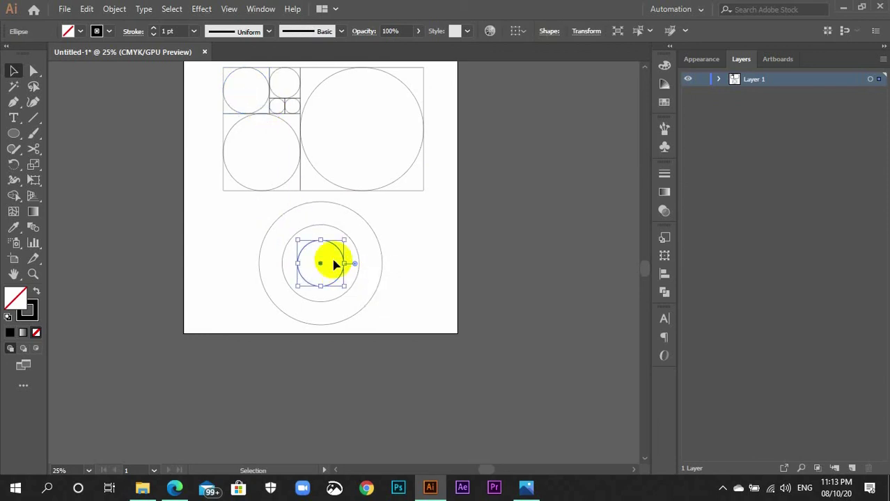
click(295, 101)
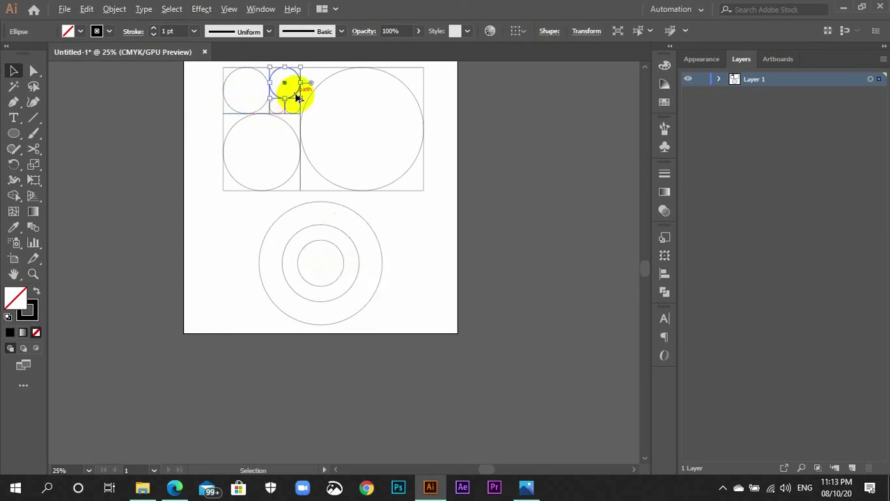
drag(295, 98, 330, 277)
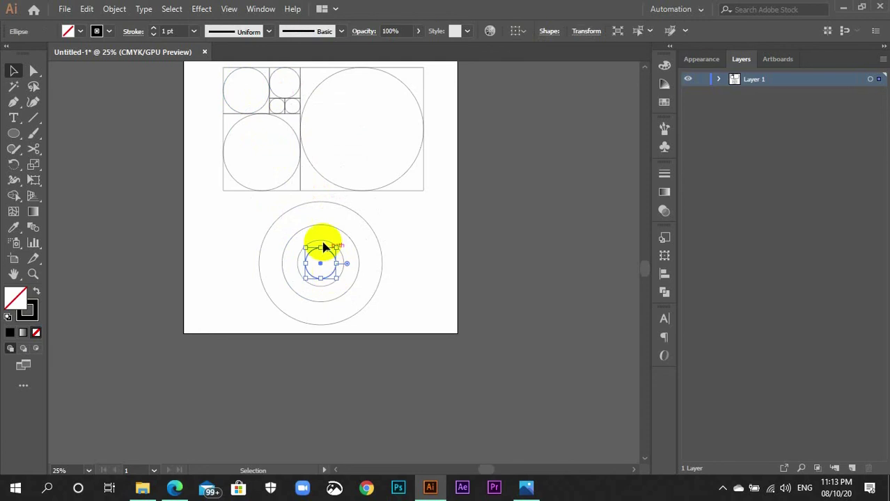
click(294, 111)
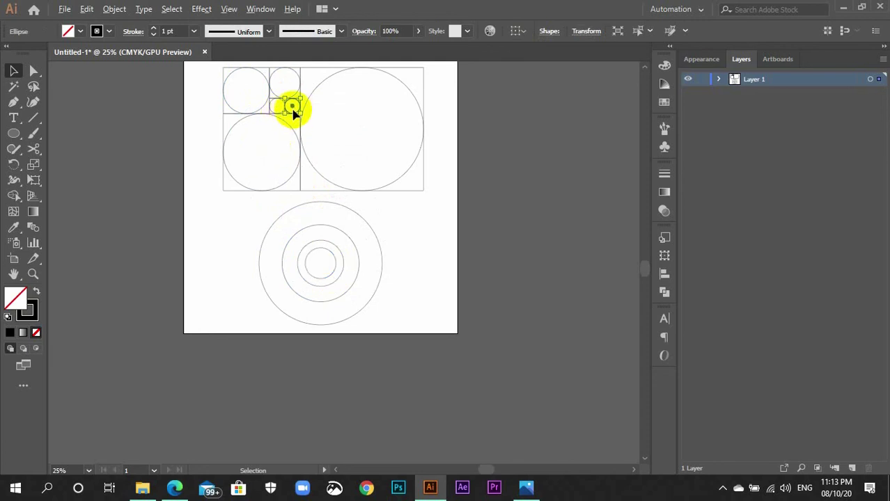
drag(295, 114, 325, 268)
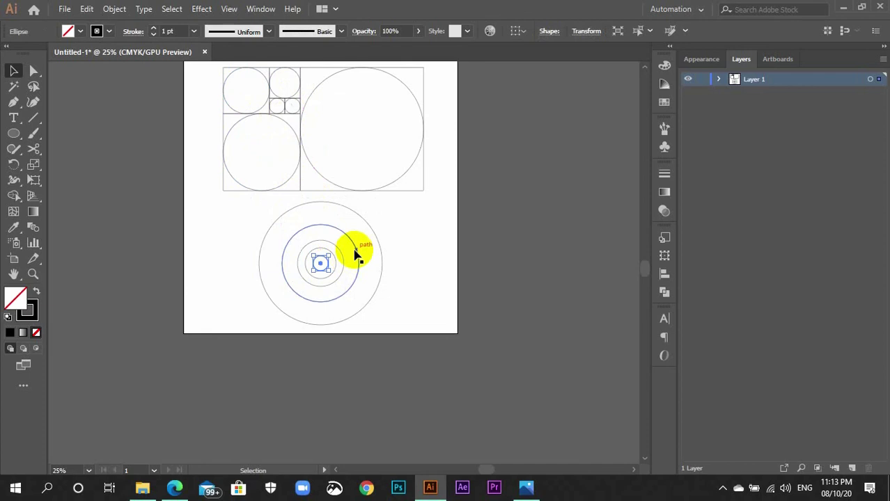
click(411, 268)
scroll(411, 268, up, 3)
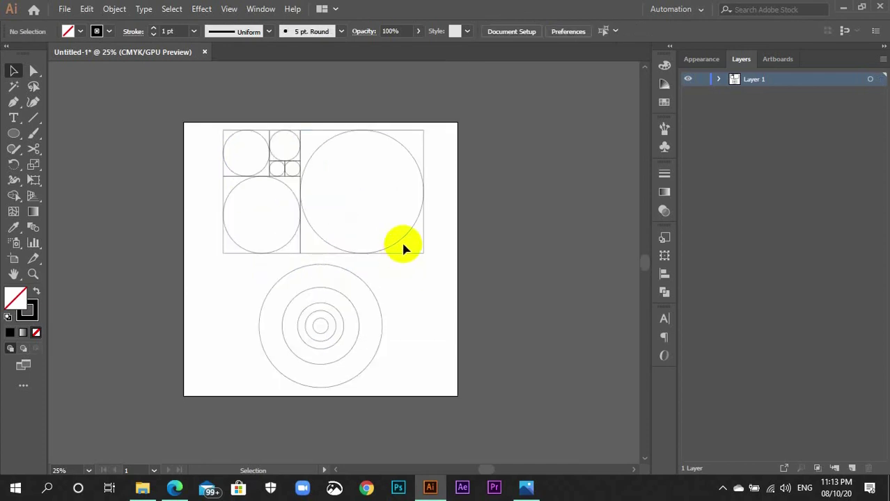
Step: Move the grid and circles right of the artboard, then copy a middle concentric circle onto it
drag(198, 119, 418, 400)
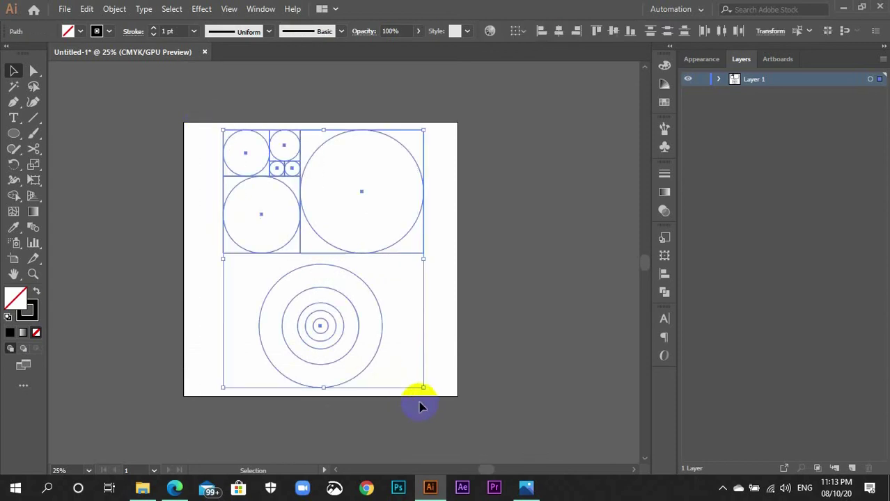
drag(330, 333, 575, 317)
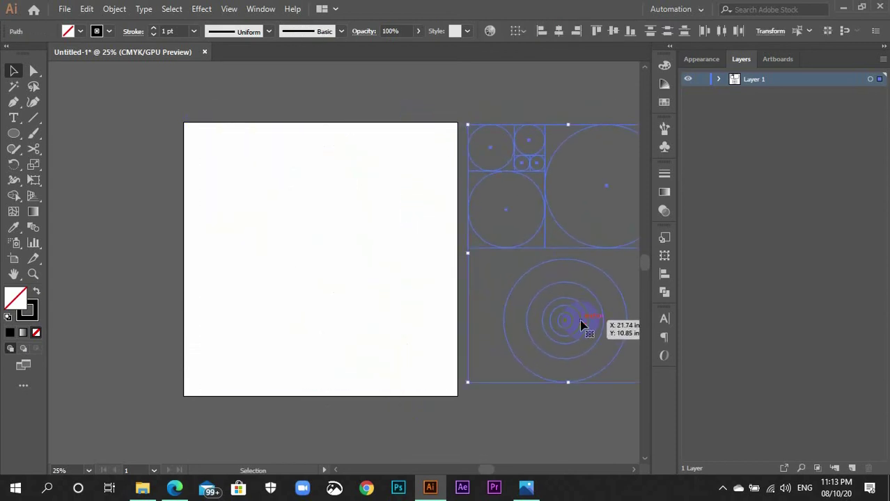
click(497, 94)
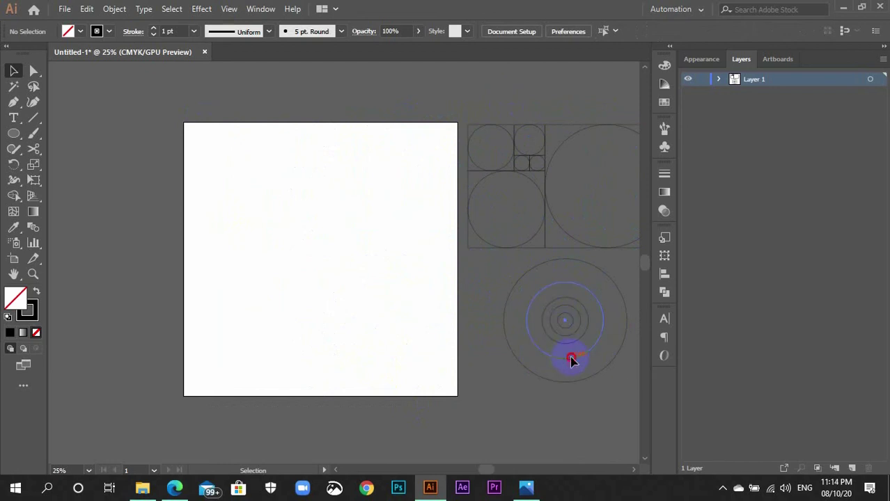
click(571, 360)
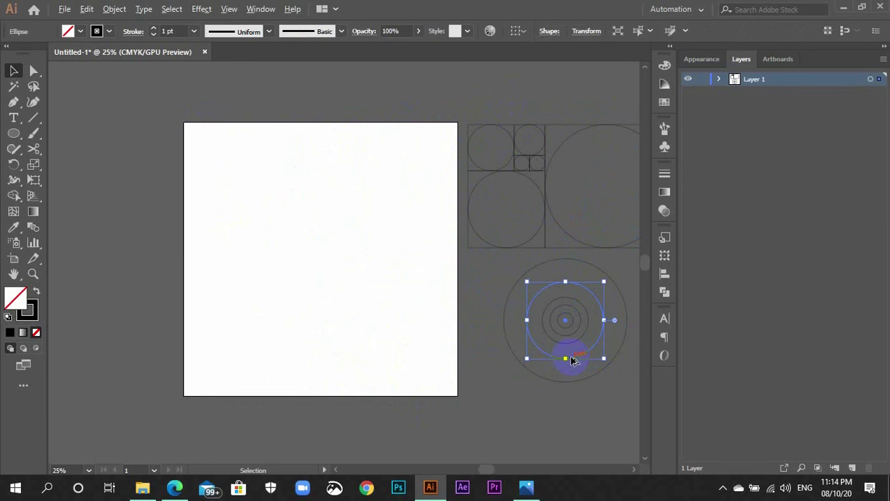
drag(570, 360, 317, 264)
Step: Place a copy of a smaller concentric guide circle on top of the large circle
click(376, 303)
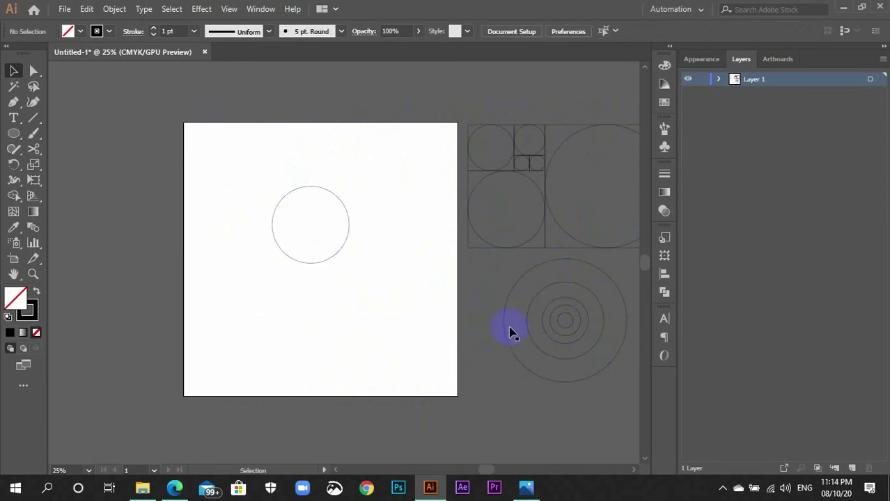
click(579, 348)
mouse_move(579, 346)
mouse_down()
mouse_move(324, 208)
mouse_move(336, 224)
mouse_up()
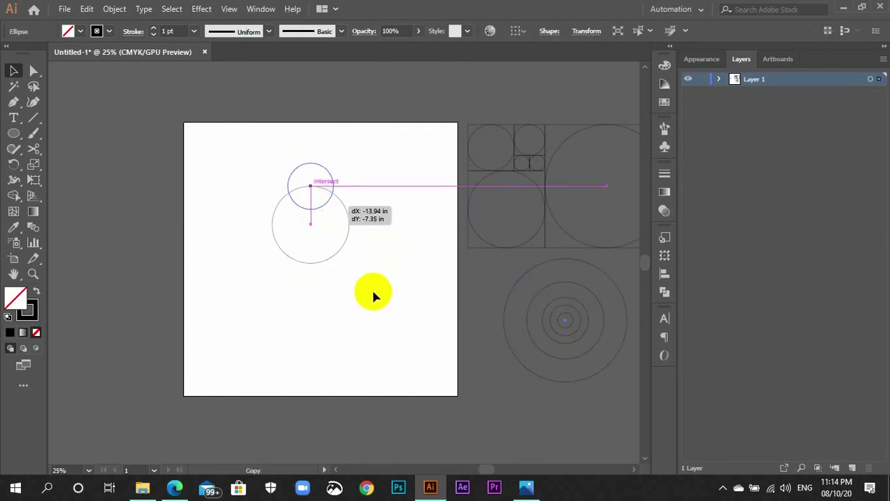
Step: Zoom in and duplicate the small top circle to the large circle's lower right
click(373, 291)
key(ctrl+plus)
key(ctrl+plus)
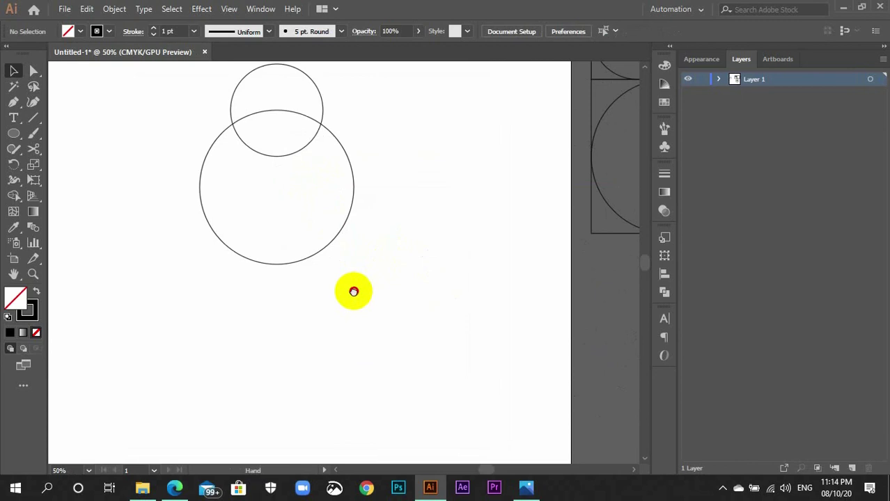
drag(354, 291, 441, 365)
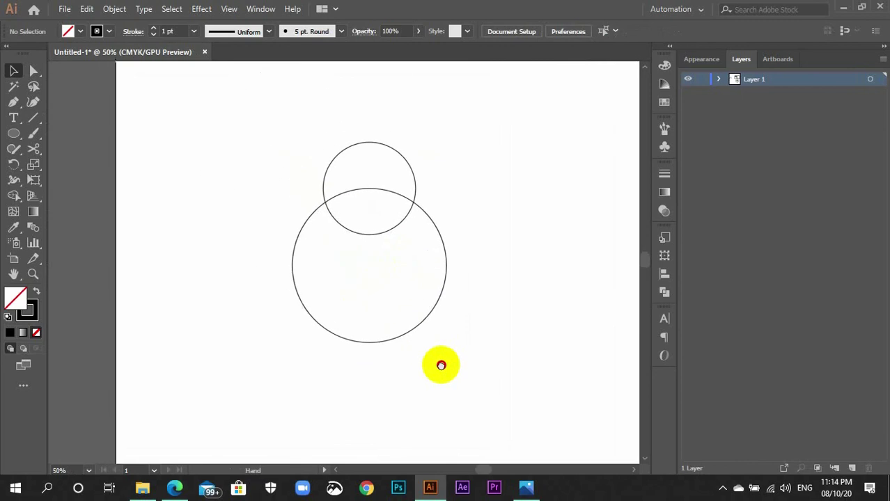
click(399, 225)
drag(398, 226, 522, 407)
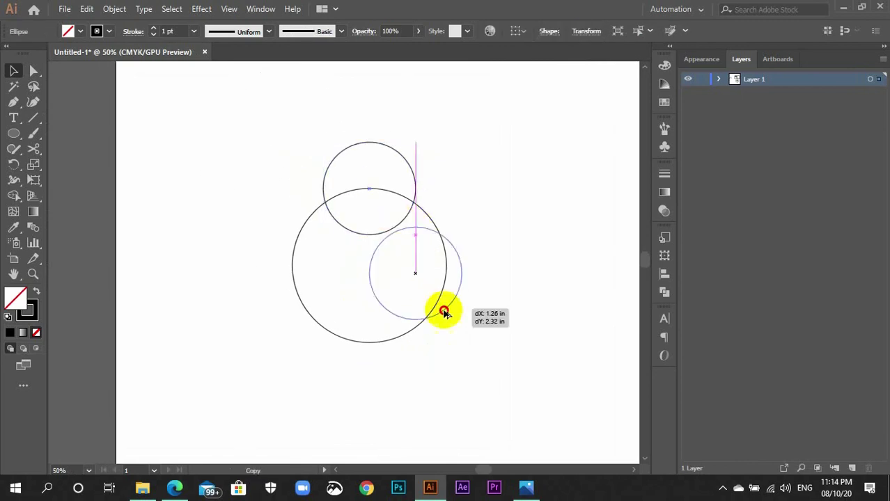
Step: Copy the lower-right circle straight to the left so the two circles touch
scroll(524, 406, down, 3)
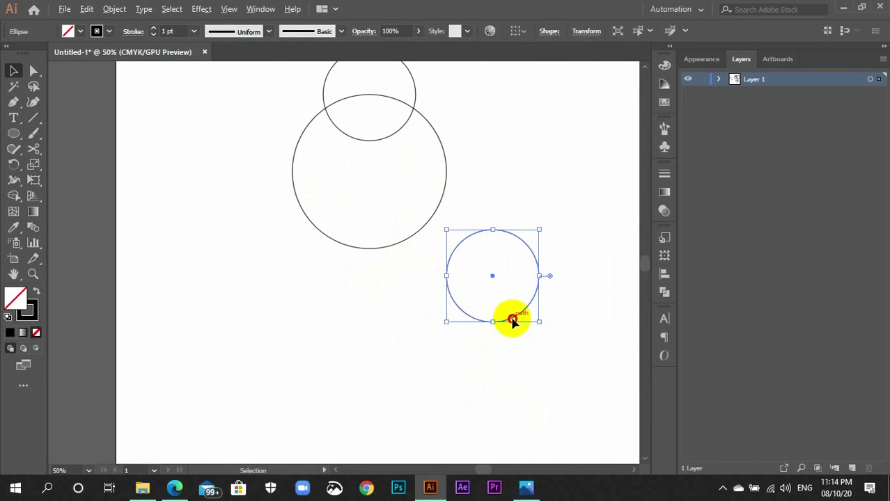
drag(512, 320, 426, 323)
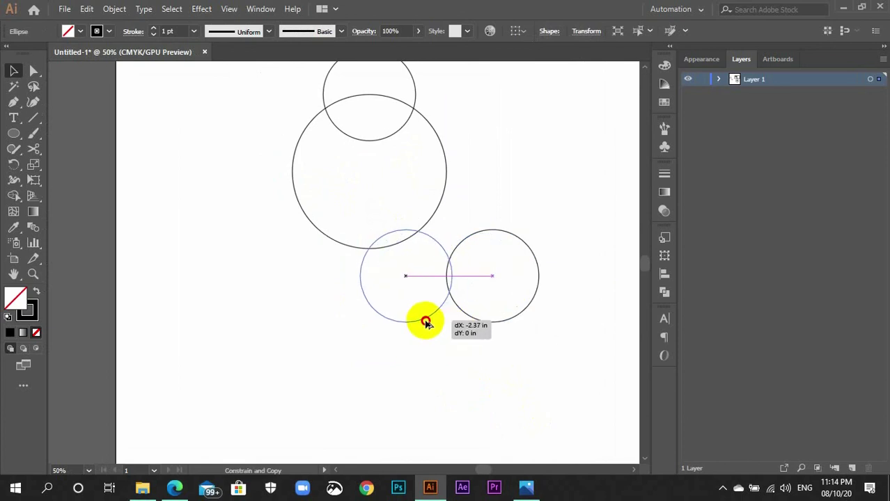
drag(426, 323, 420, 323)
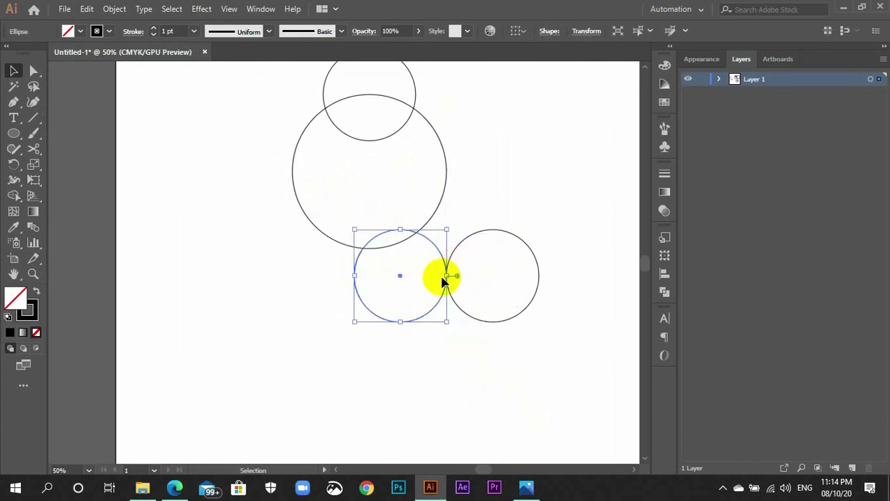
click(470, 321)
Step: Nudge the two lower circles down four steps, then select all four circles
drag(488, 352, 370, 213)
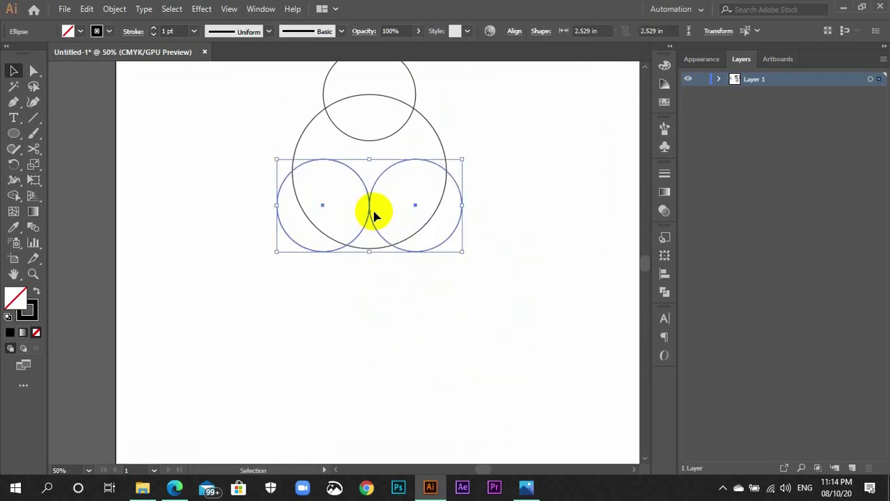
key(Down)
key(Down)
key(Down)
key(Down)
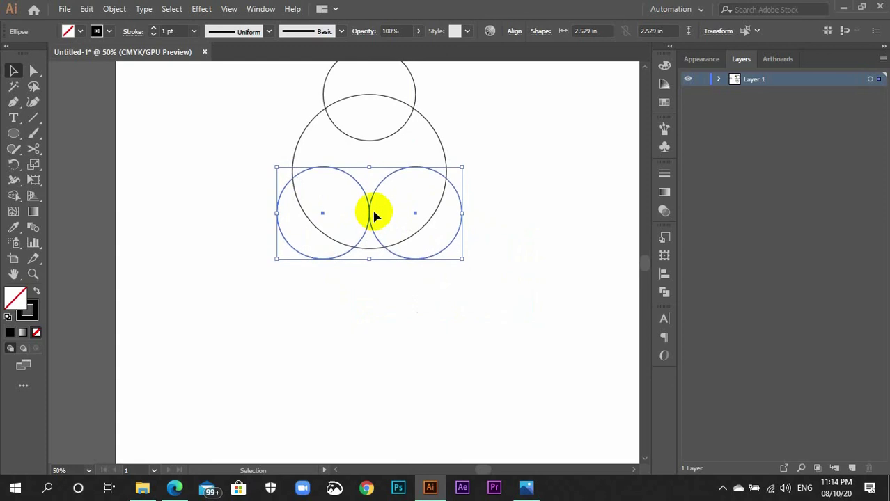
key(Down)
key(Down)
key(Down)
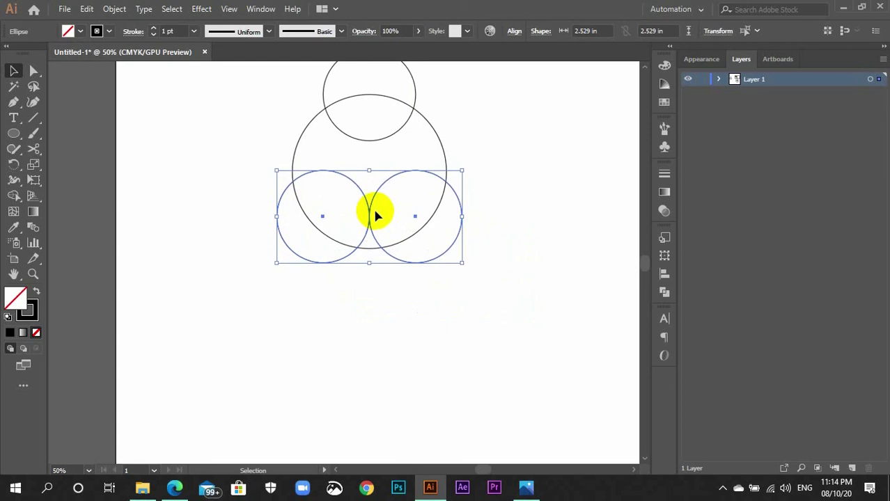
key(Down)
key(Down)
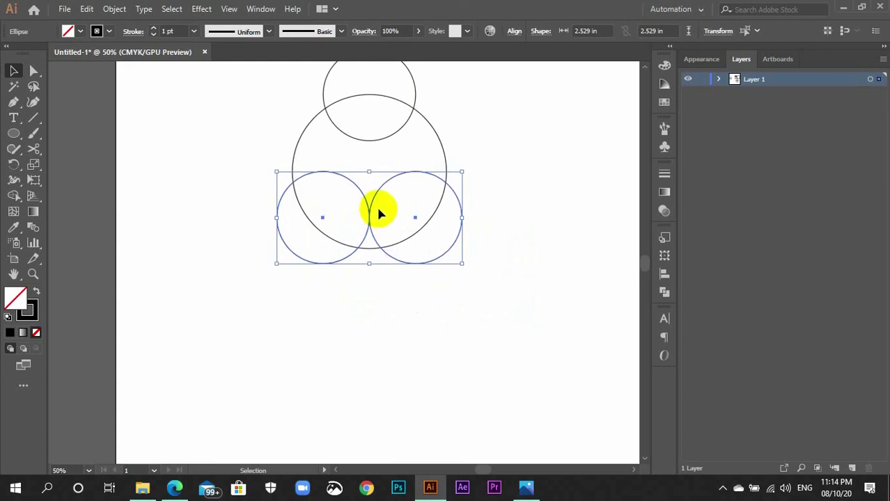
key(Down)
key(Down)
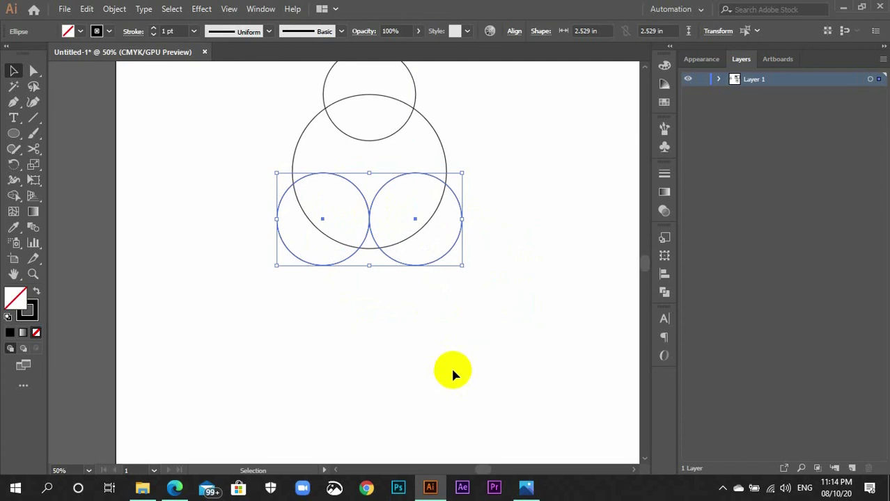
click(462, 353)
scroll(456, 328, up, 2)
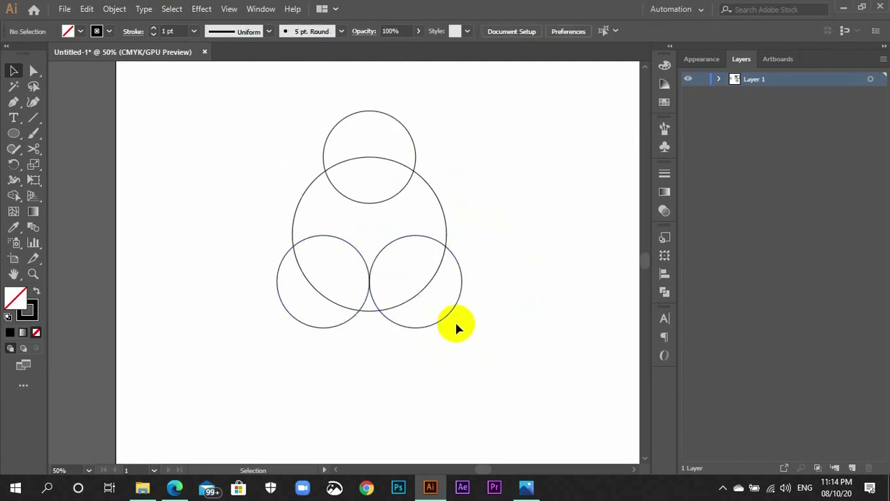
drag(511, 368, 202, 80)
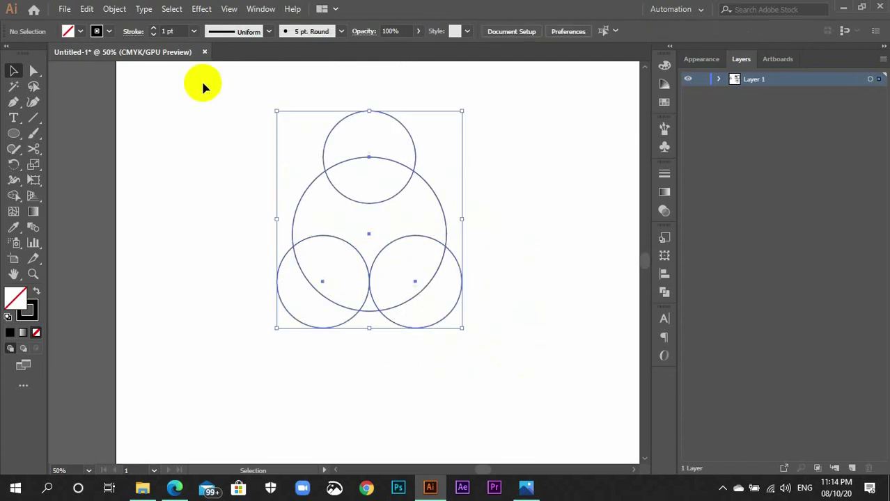
Step: Switch to Shape Builder with stroke set to None and fill set to dark grey
click(13, 196)
click(98, 32)
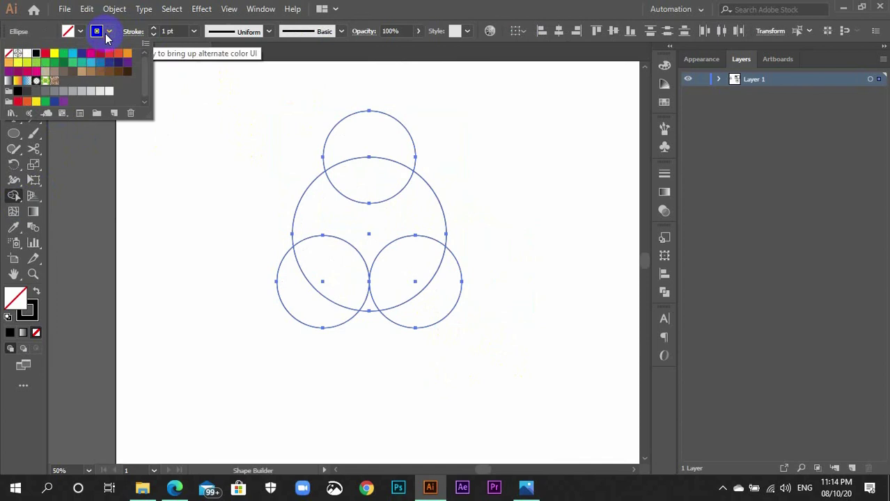
click(9, 54)
click(69, 32)
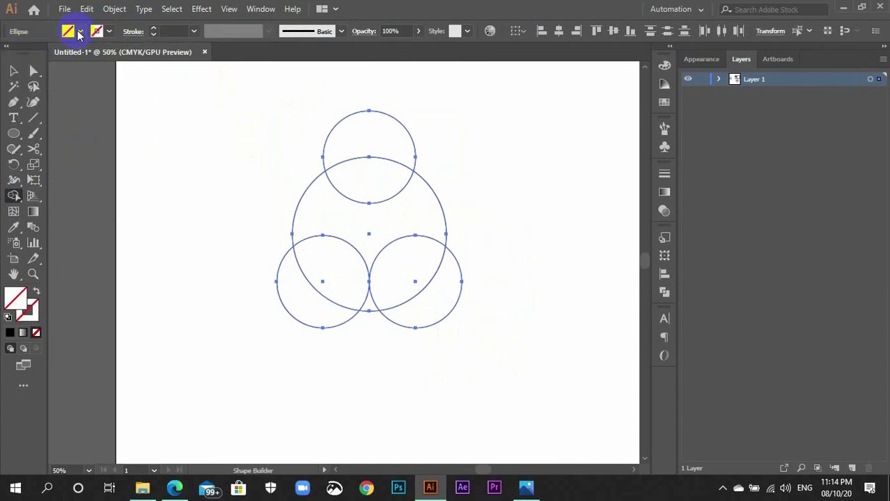
click(70, 32)
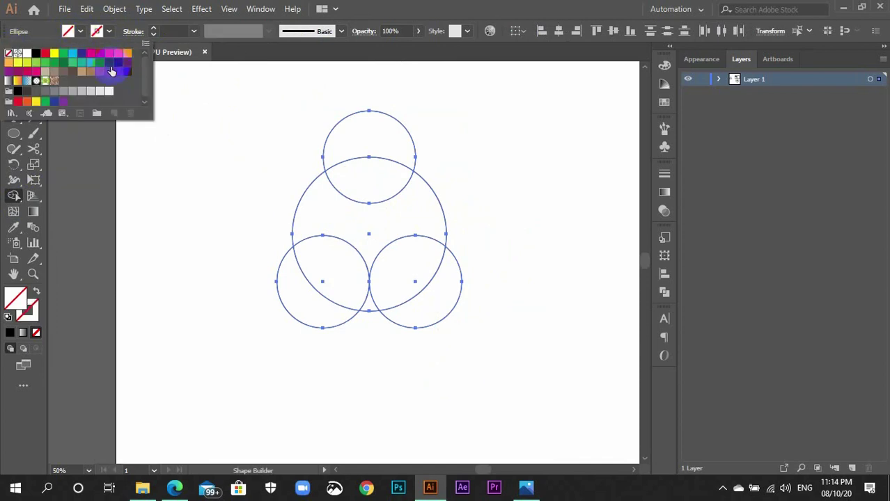
click(27, 90)
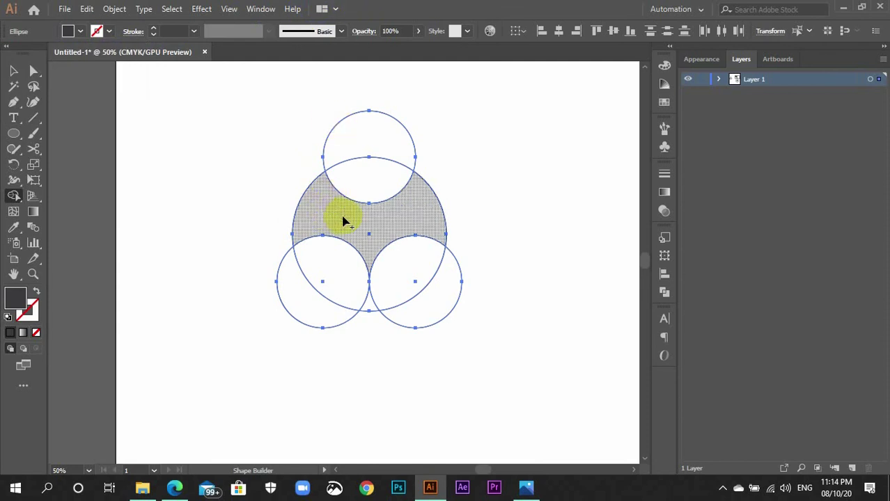
Step: Merge the bat-wing region into one dark shape, move it aside, and delete the leftover circles
click(344, 222)
key(v)
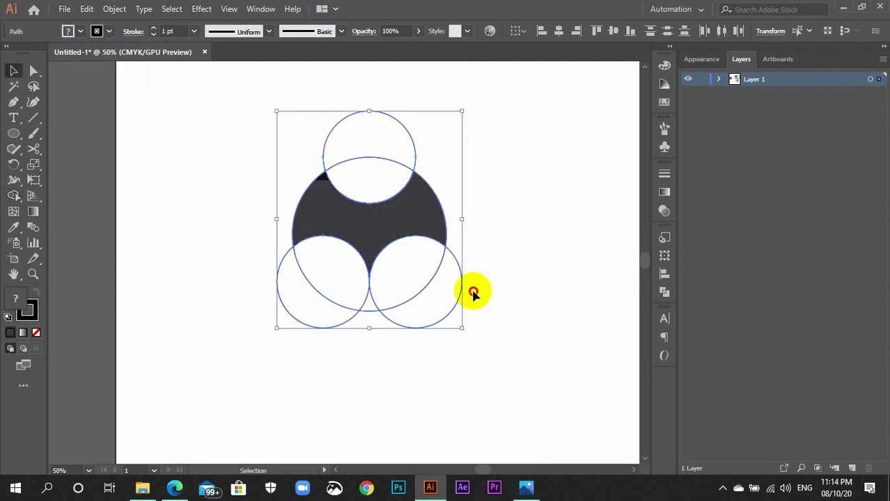
click(472, 291)
drag(390, 221, 589, 167)
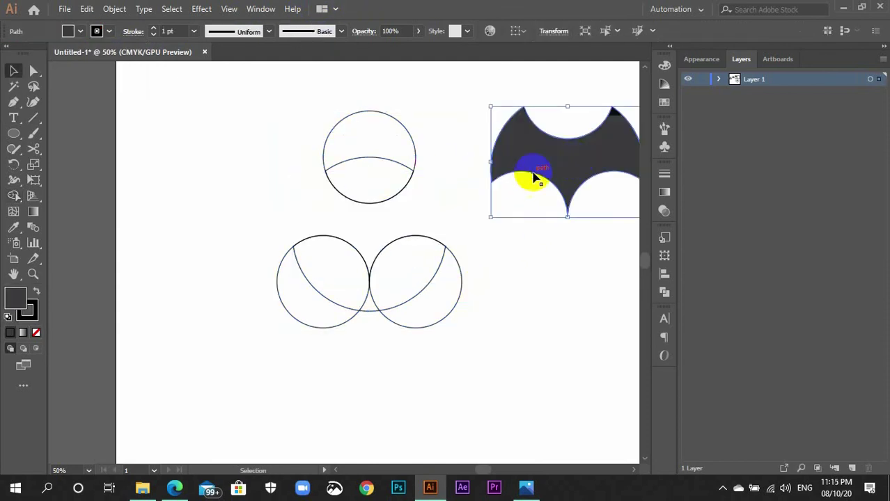
drag(219, 129, 463, 356)
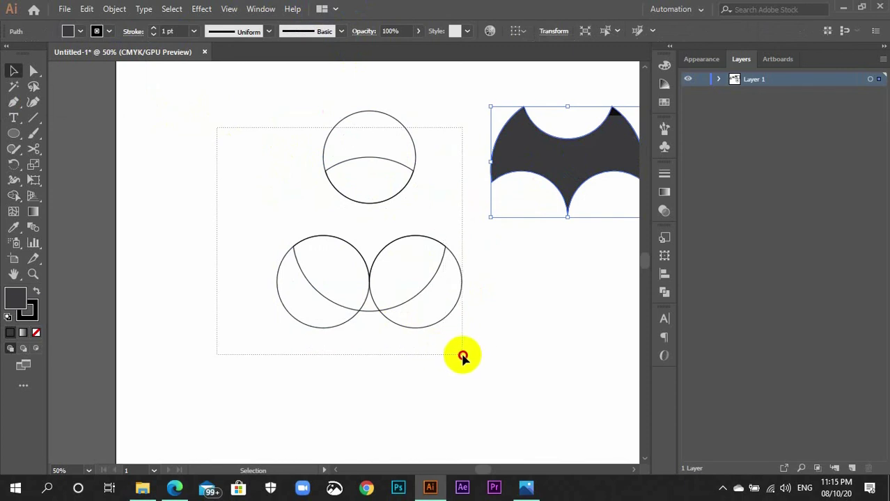
key(Delete)
Step: Move the dark bat shape to the artboard's upper left, deselect it, and minimize Illustrator
key(ctrl+minus)
key(ctrl+minus)
key(ctrl+minus)
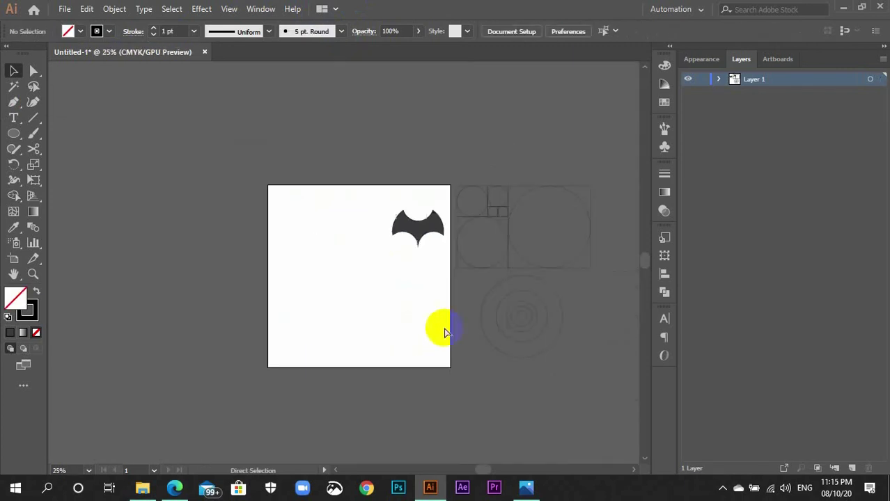
drag(412, 229, 333, 239)
click(369, 277)
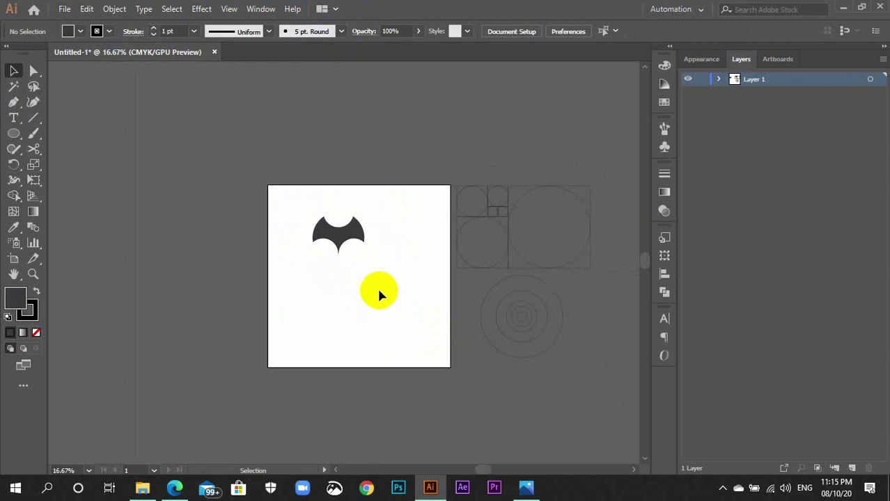
scroll(375, 285, up, 1)
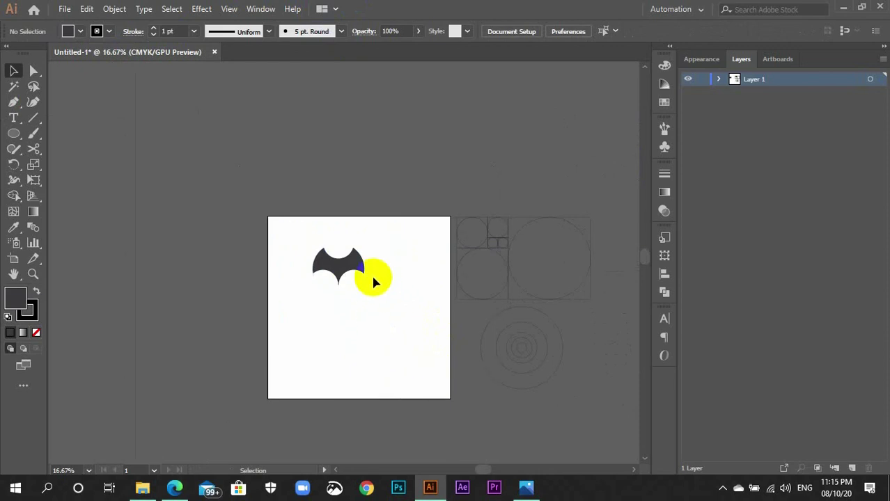
click(433, 360)
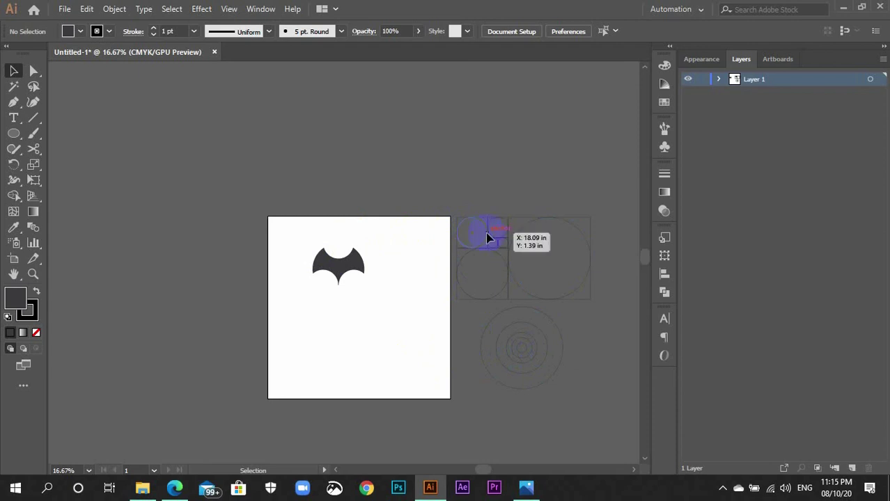
click(840, 13)
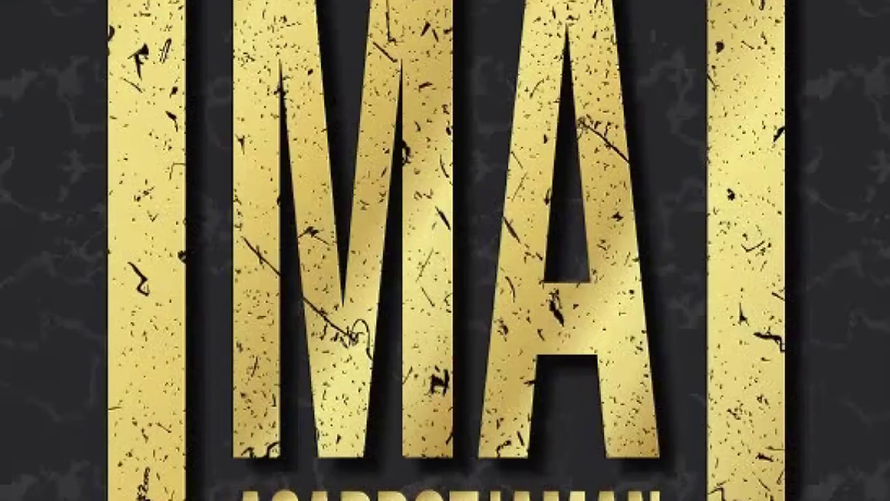